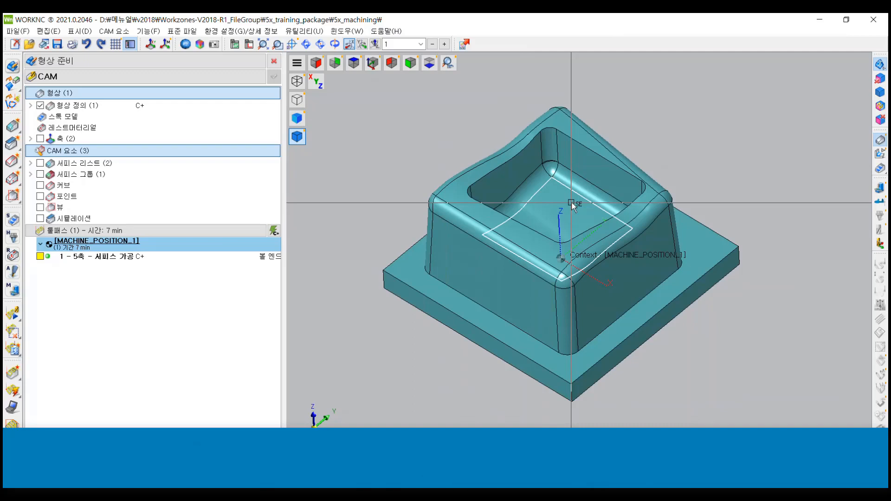
- Create a new toolpath and set its type to 5축 - 프로파일 가공 (5-axis profile machining)
right_click(163, 327)
click(207, 116)
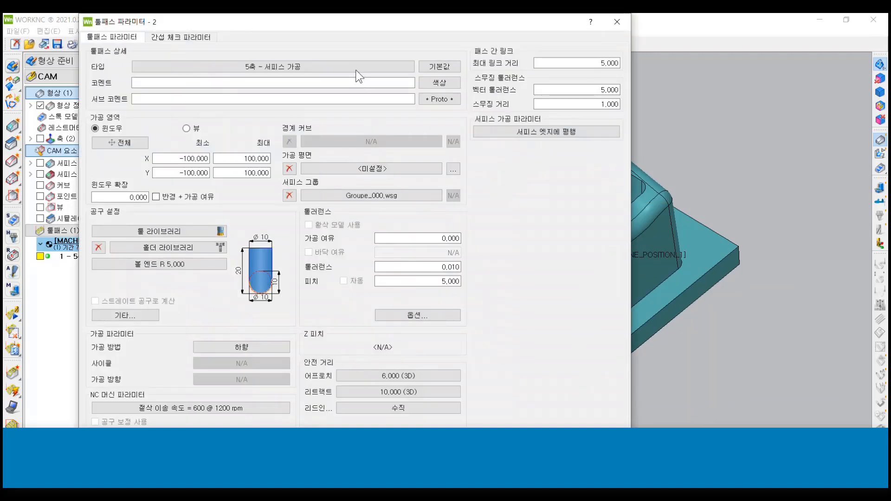
click(356, 68)
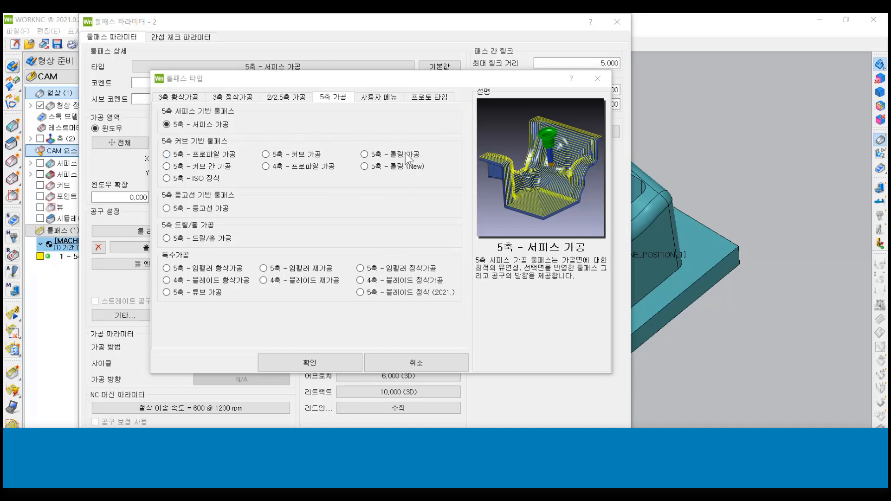
double_click(221, 154)
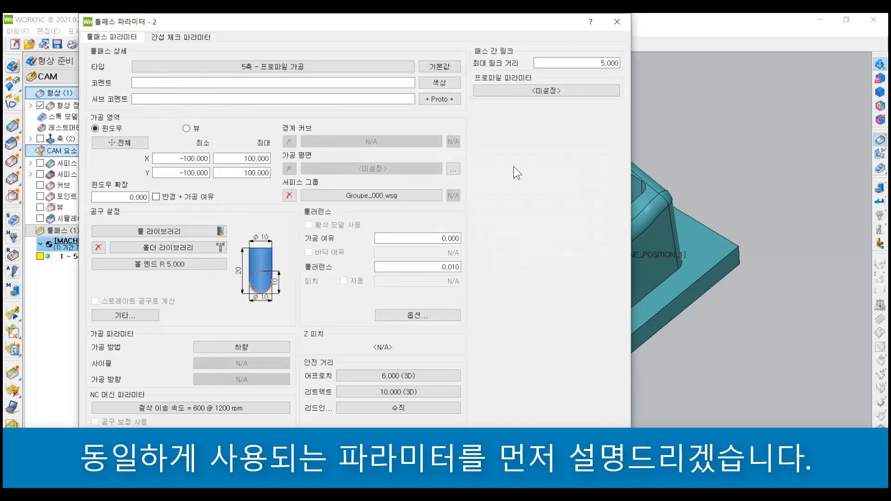
- Open the toolpath's 5-axis profile parameters and start a new 5-axis curve set for the profile curve
click(529, 90)
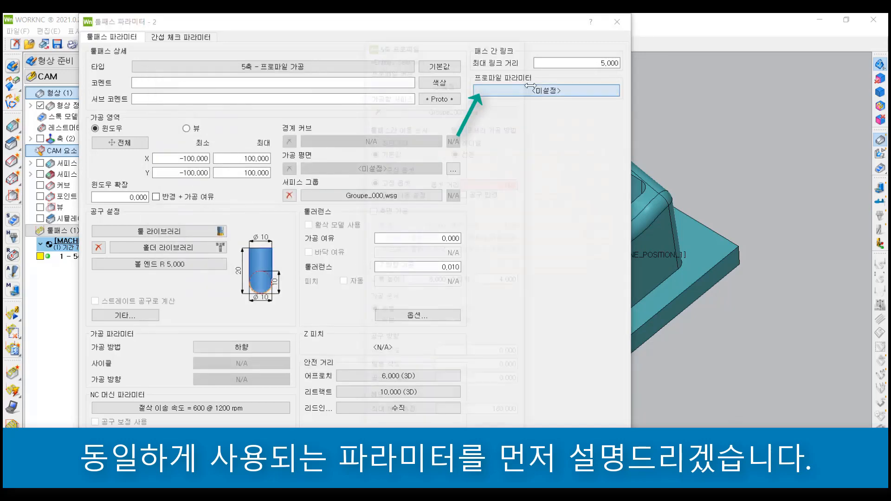
drag(447, 40, 692, 43)
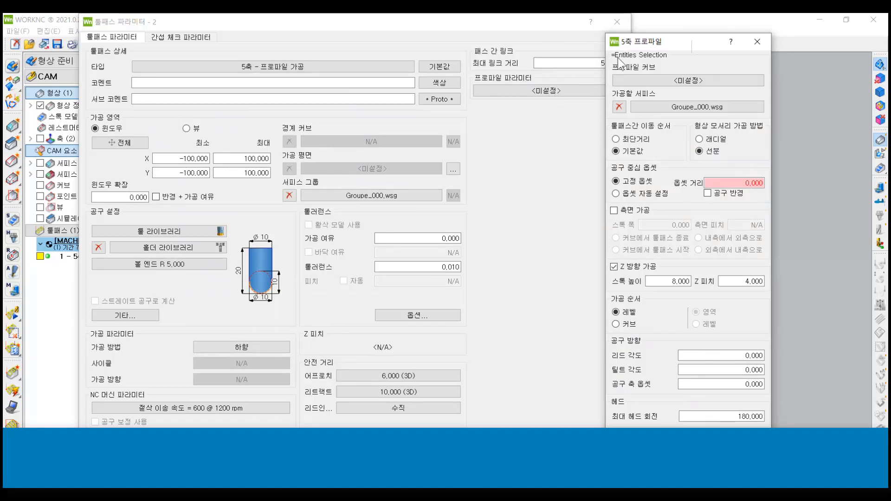
drag(640, 43, 660, 36)
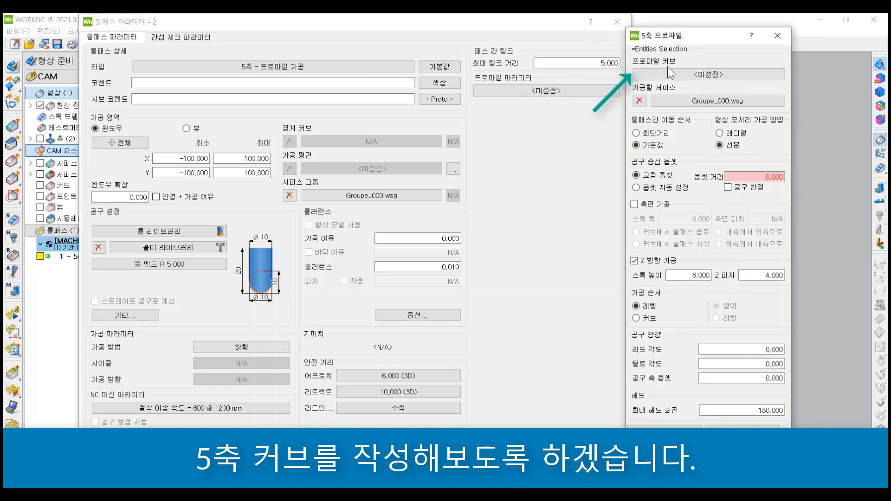
click(730, 75)
drag(127, 62, 202, 89)
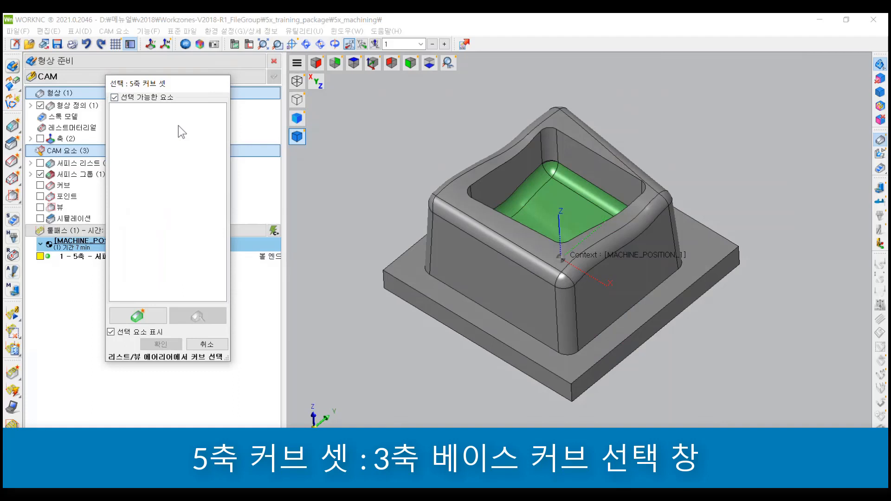
click(139, 320)
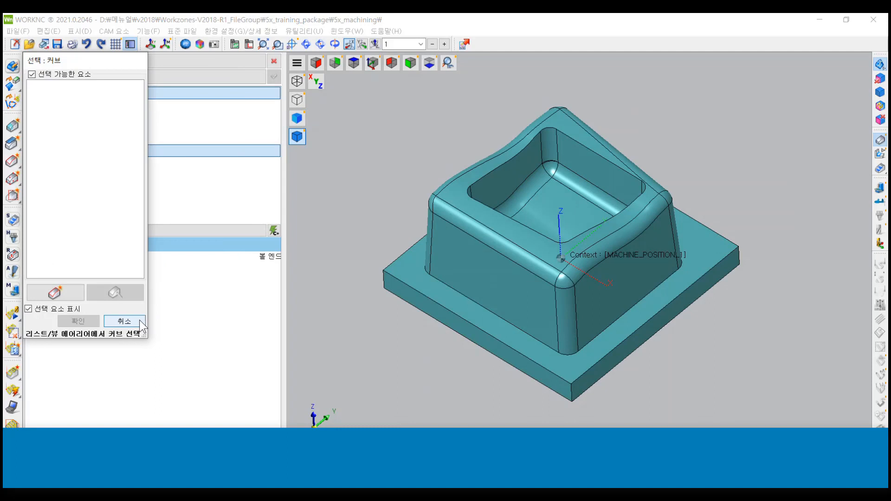
- Create the closed 3-axis base curve _3xbasecurve_000 from the base plate's top face, deleting the outer contour and keeping the inner one around the block
drag(120, 59, 230, 82)
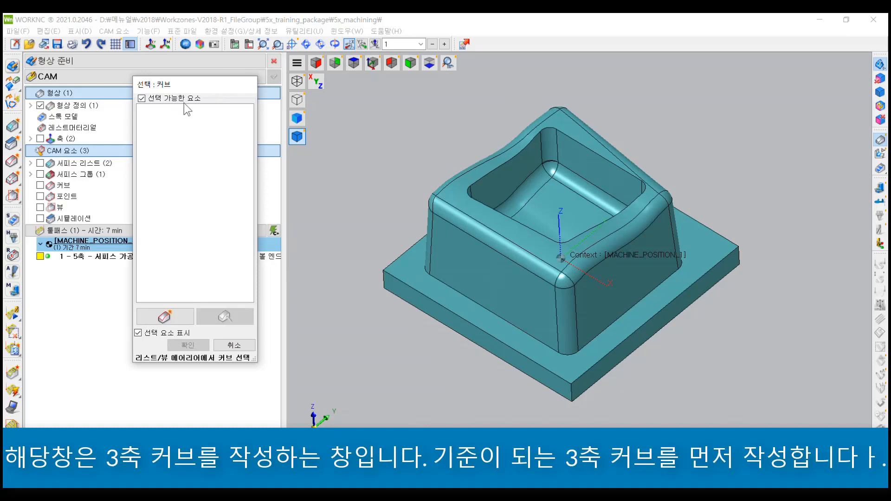
scroll(548, 288, up, 4)
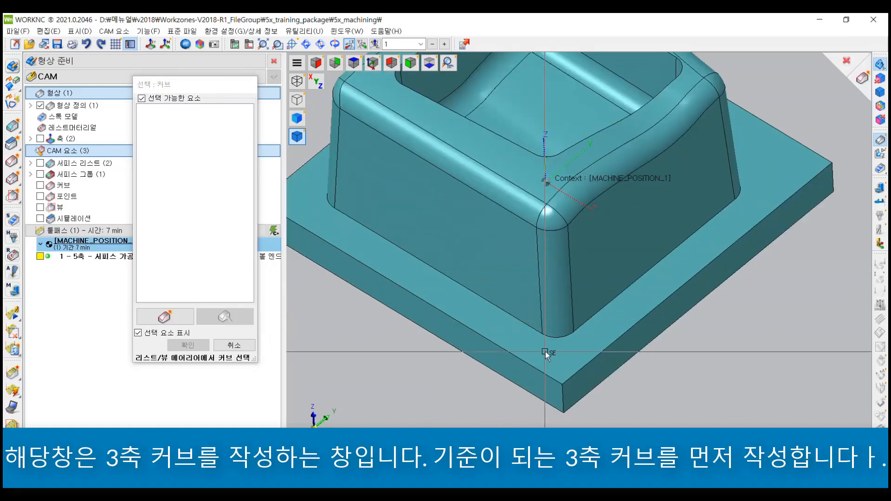
click(545, 351)
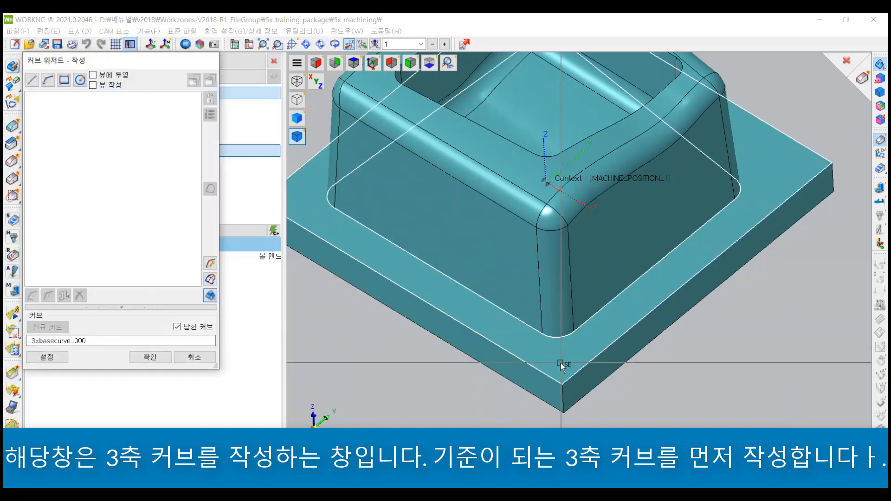
click(561, 365)
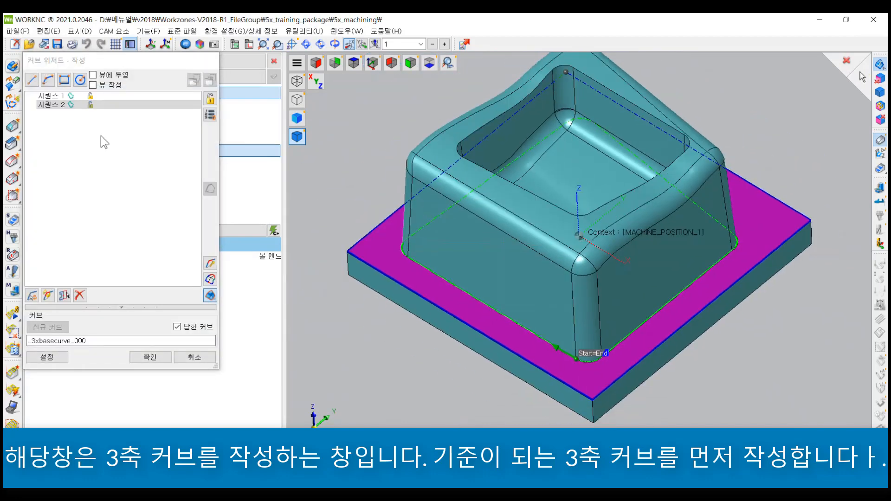
click(72, 96)
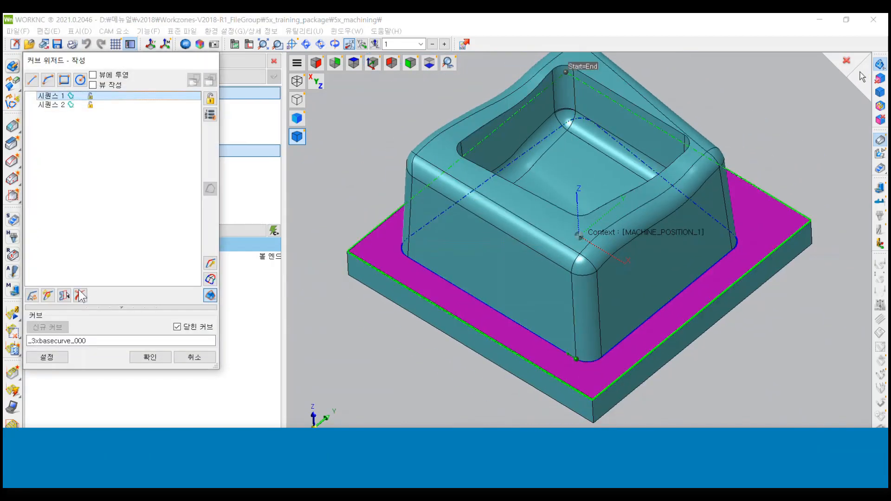
click(79, 296)
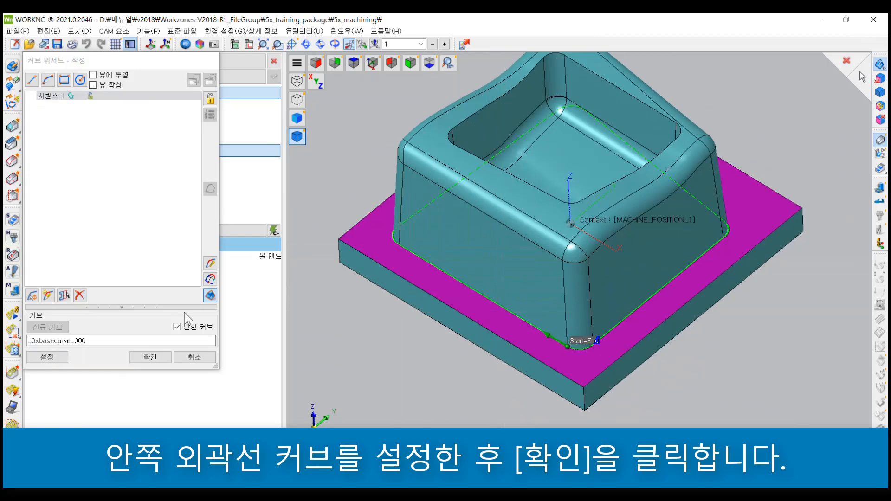
click(150, 357)
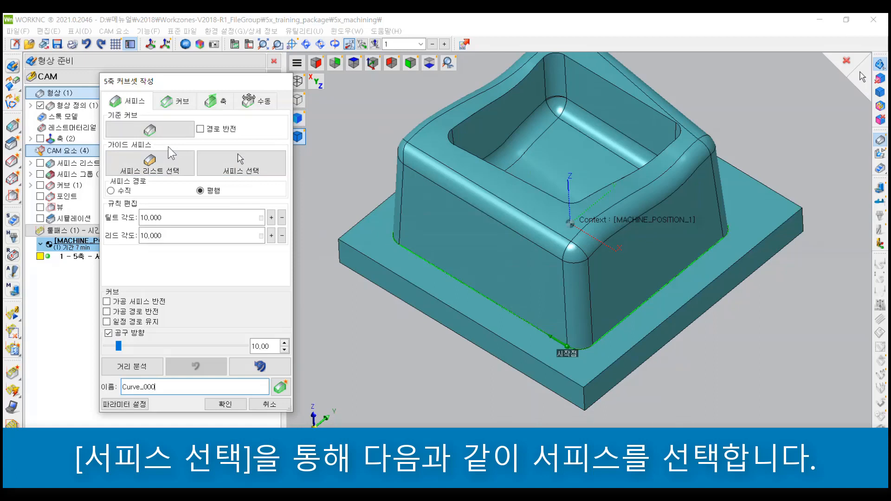
- Select the block's outer side walls and rounded vertical corners as the curve set's guide surfaces
click(173, 171)
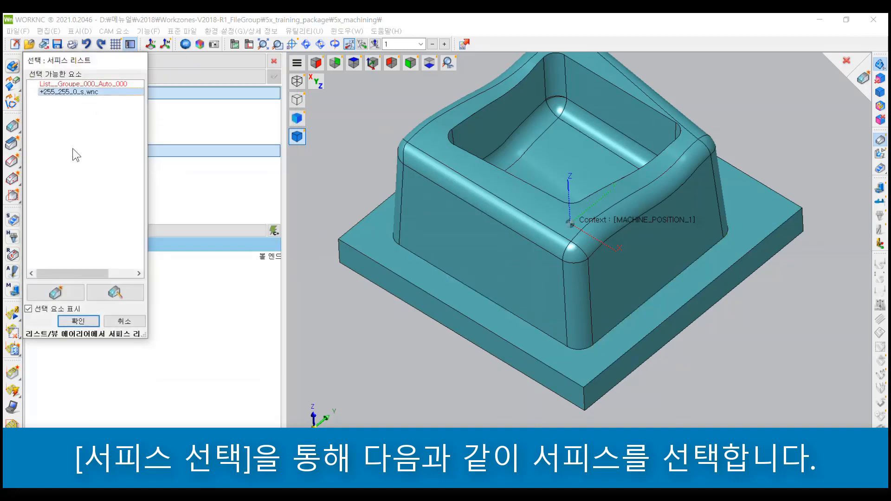
click(133, 322)
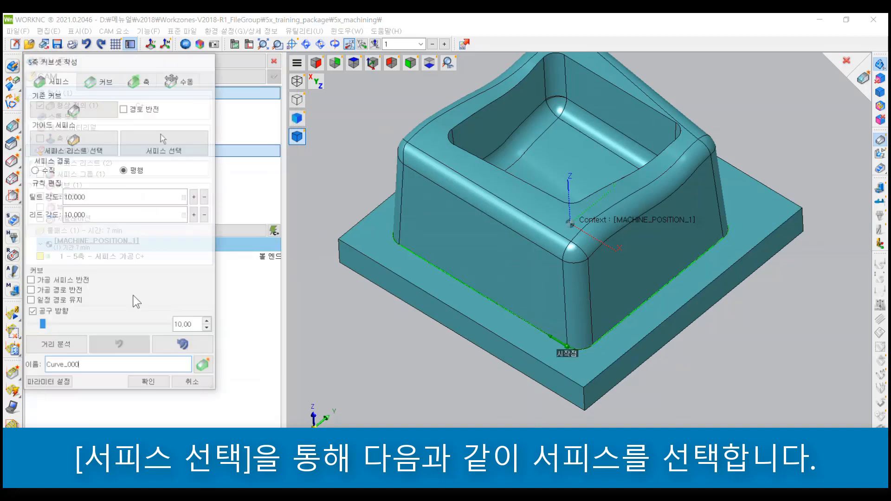
click(155, 148)
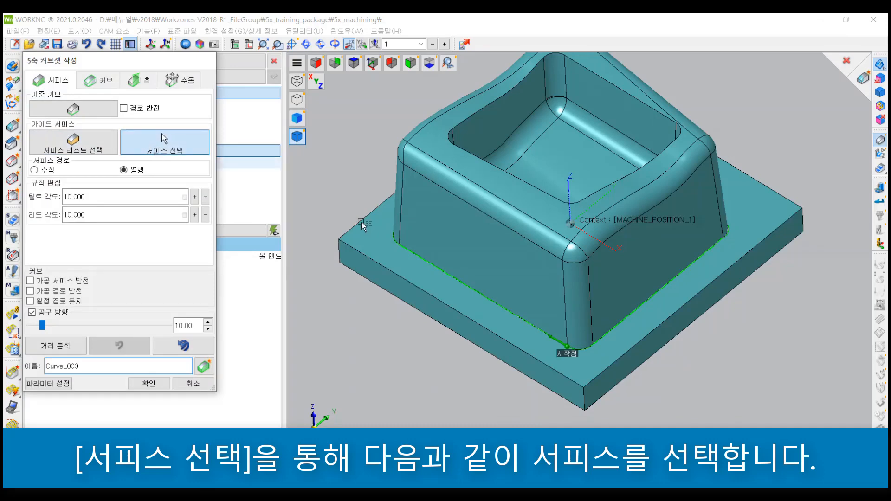
click(545, 284)
click(577, 289)
click(608, 282)
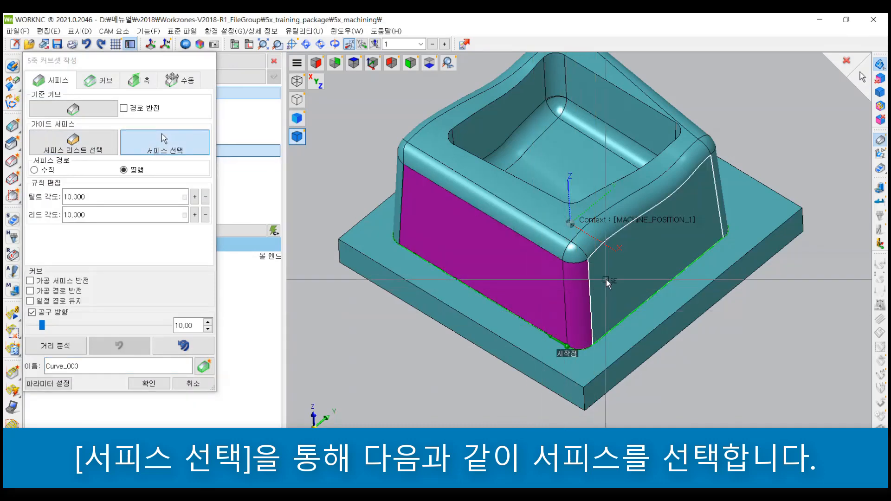
middle_drag(609, 283, 549, 245)
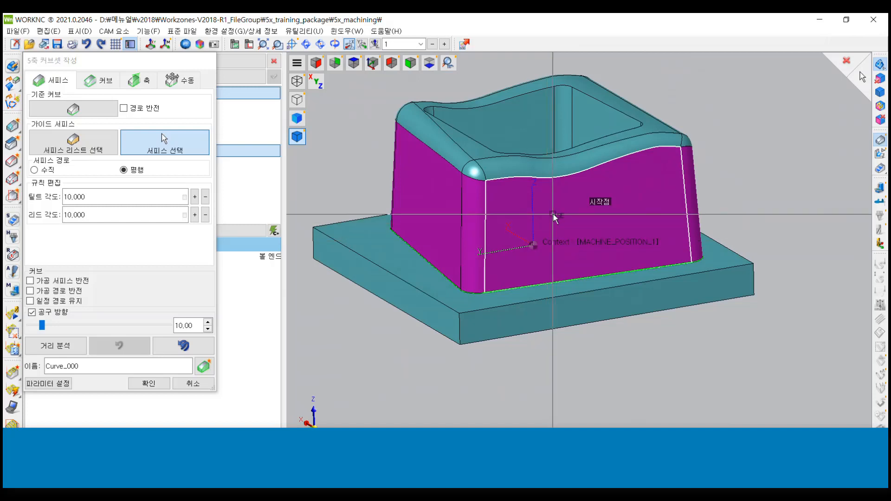
right_click(744, 177)
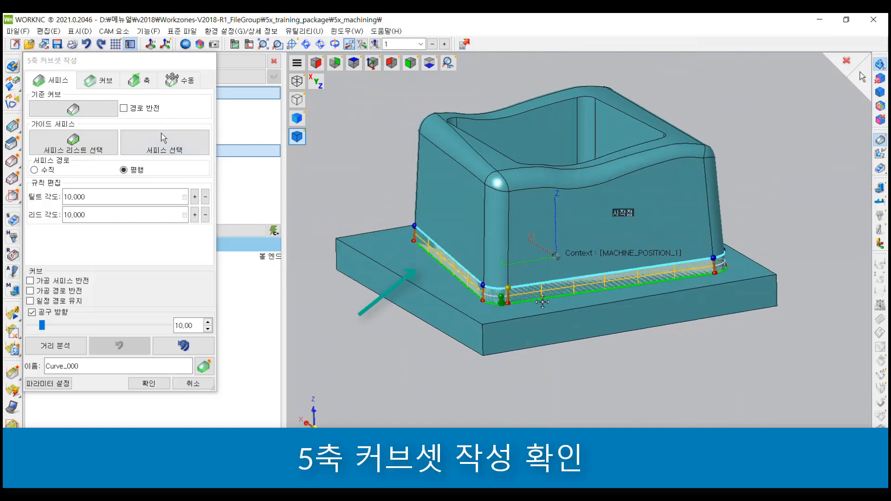
- Set the curve set's tool direction (공구 방향) length to 45
scroll(544, 307, up, 5)
scroll(544, 308, down, 4)
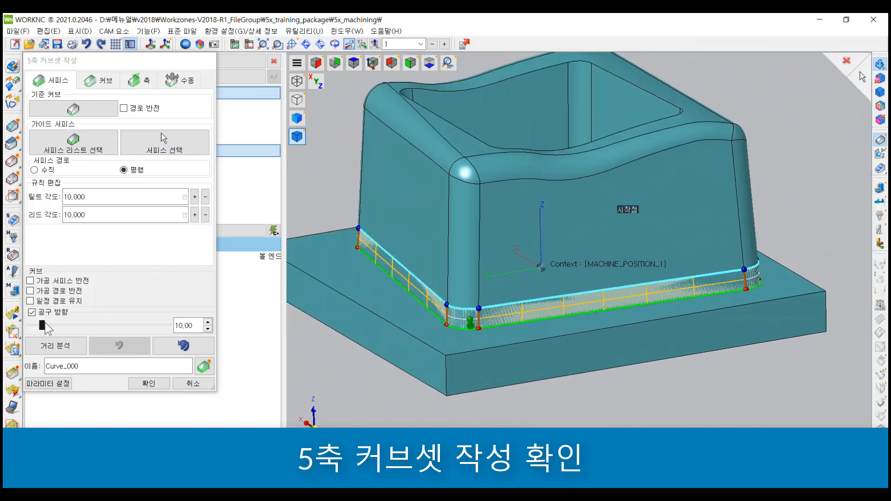
drag(43, 325, 93, 328)
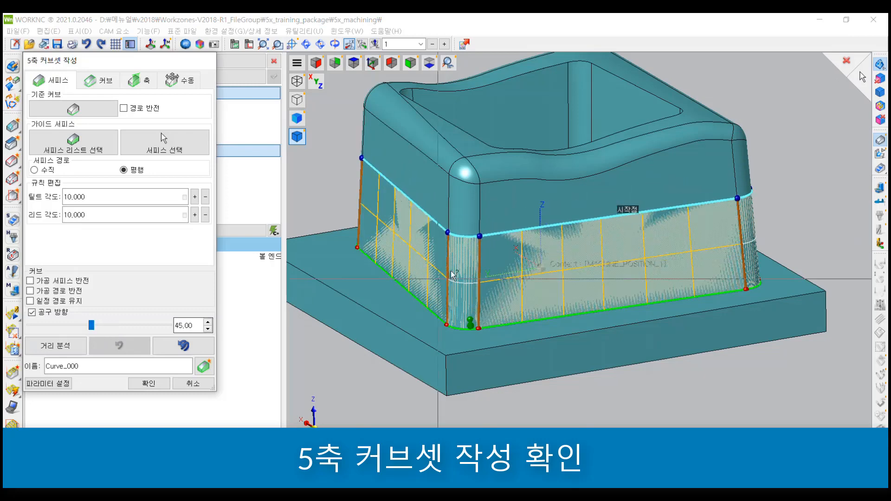
middle_drag(412, 232, 432, 246)
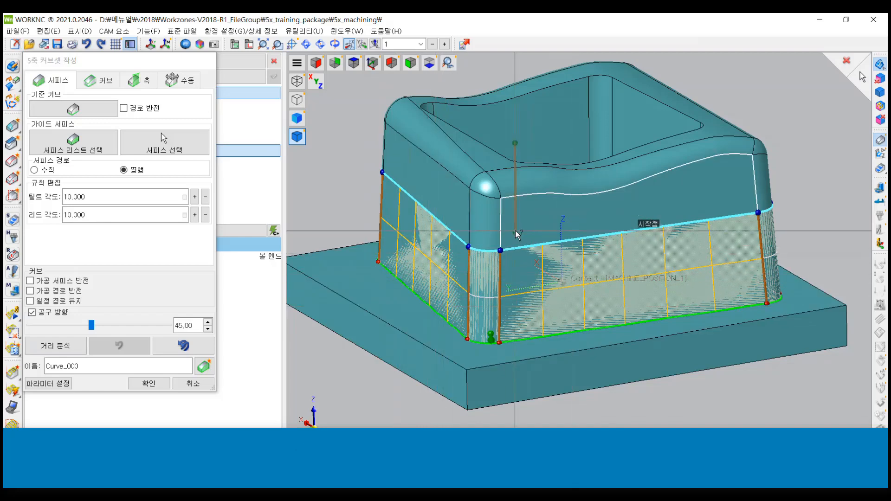
- Try the 10.000 tilt angle (틸트 각도) on the curve set in both directions and return it to the original orientation
key(y)
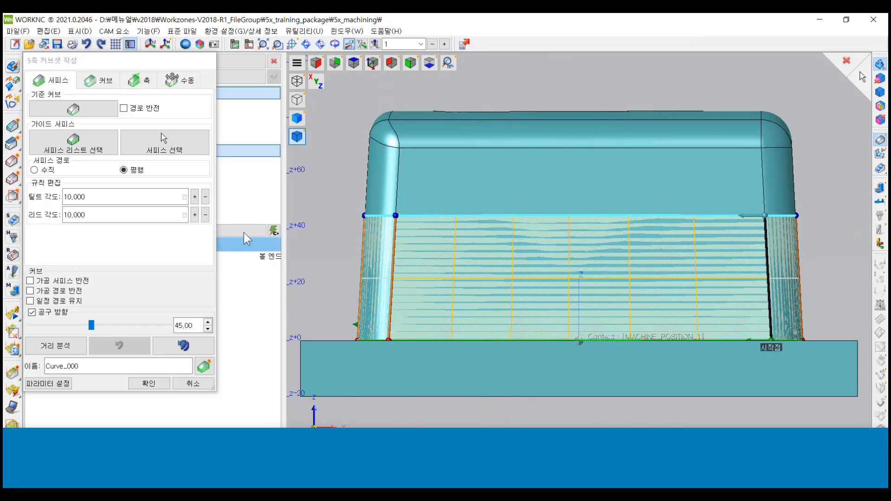
click(86, 198)
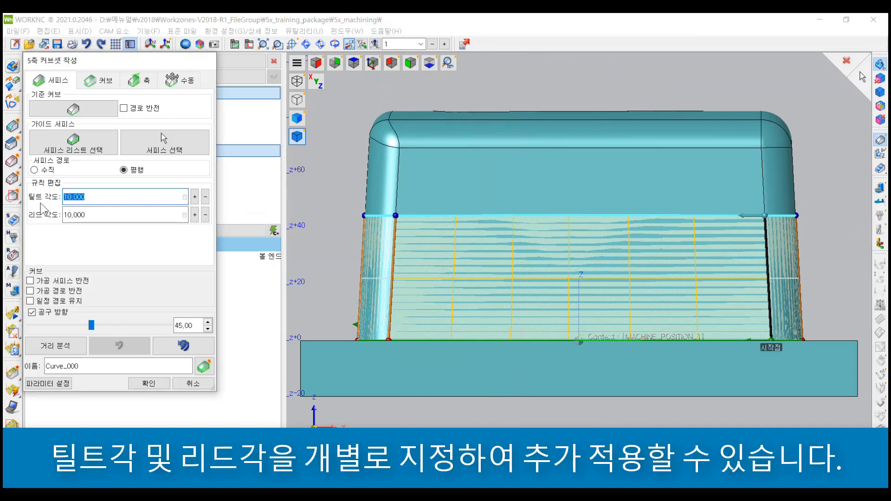
click(194, 198)
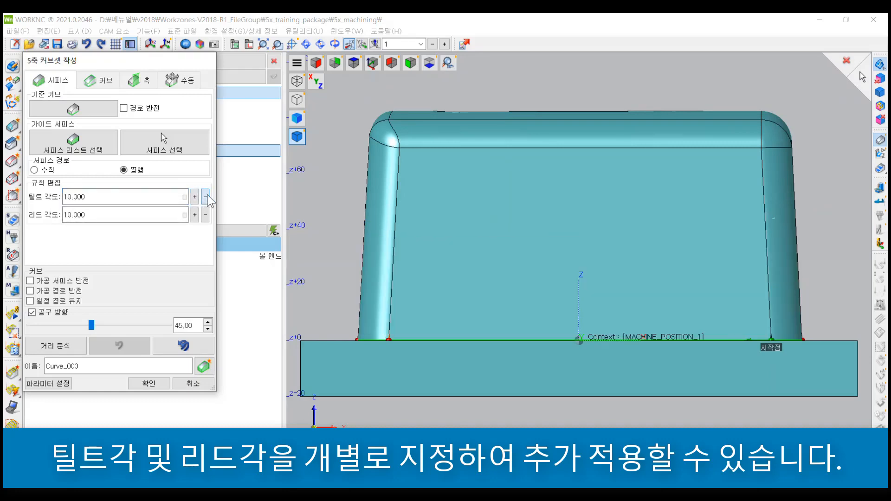
click(207, 197)
click(207, 198)
click(206, 197)
click(206, 198)
scroll(454, 263, down, 3)
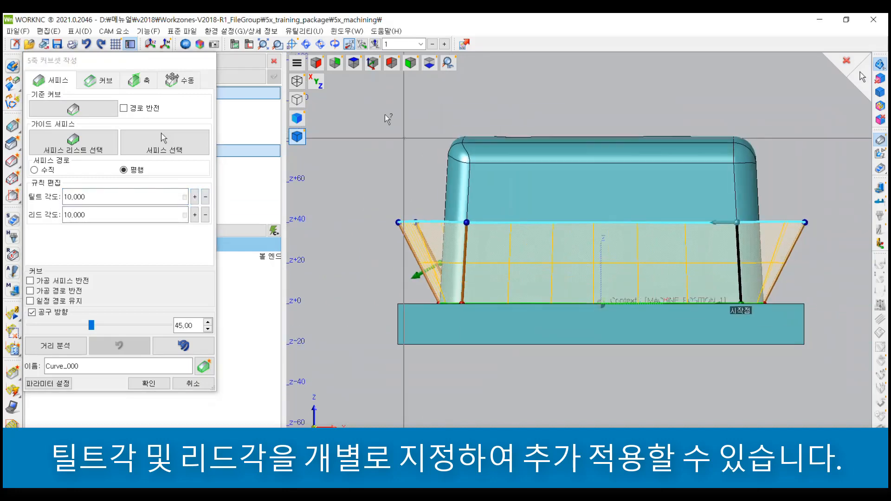
click(195, 198)
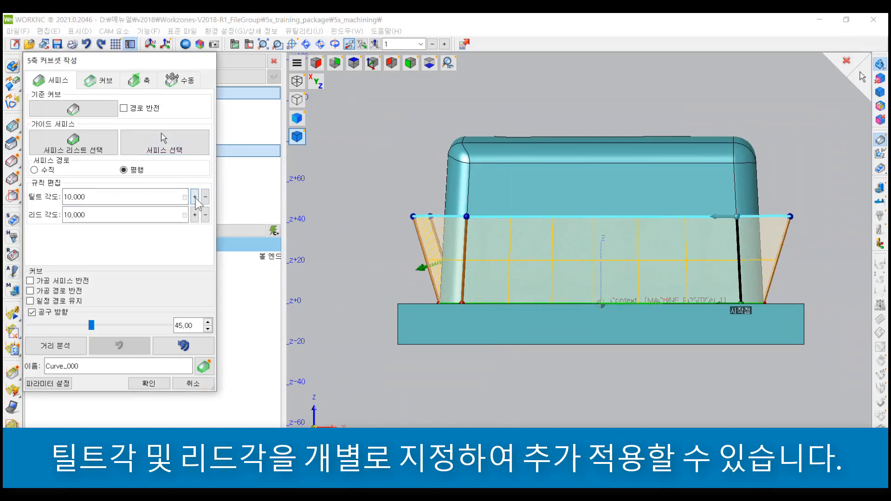
click(196, 198)
click(195, 197)
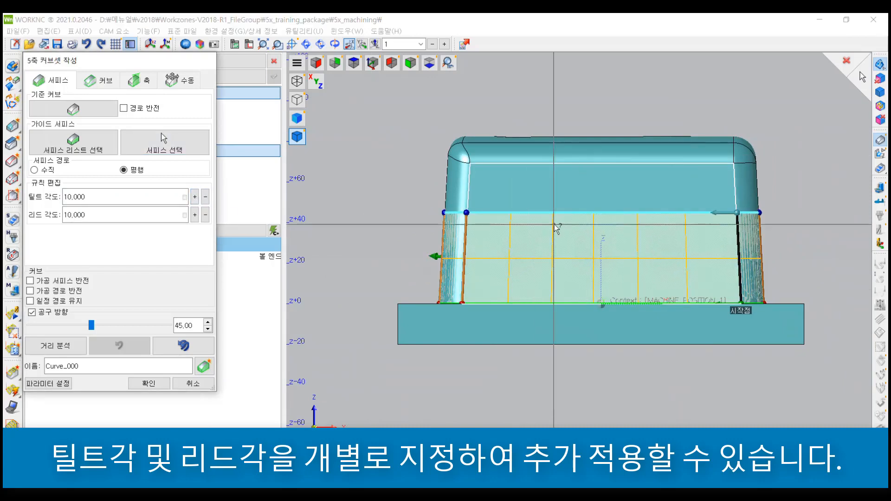
- Try the perpendicular (수직) surface path for the curve set and return it to parallel (평행)
middle_drag(542, 207, 543, 217)
click(373, 63)
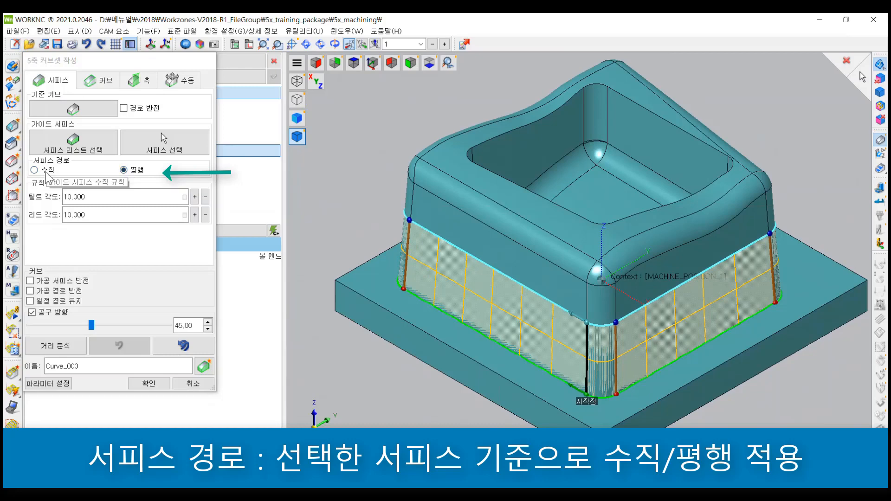
click(46, 173)
scroll(553, 309, up, 2)
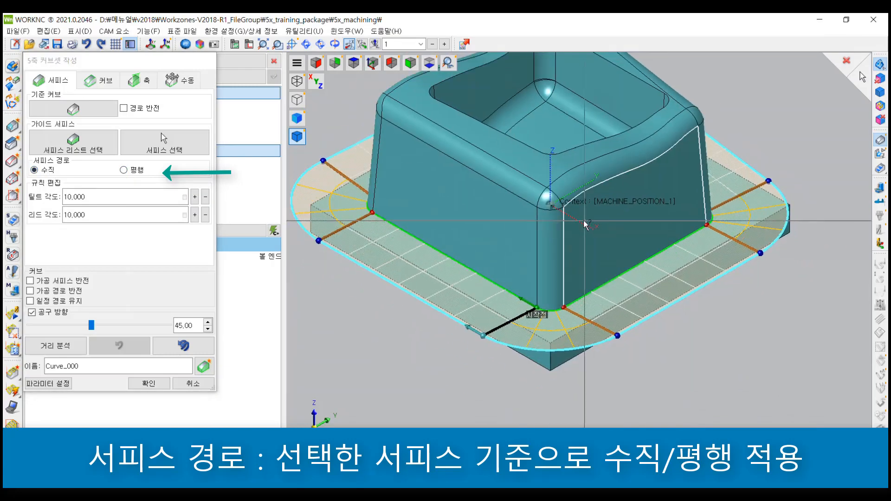
scroll(756, 360, down, 2)
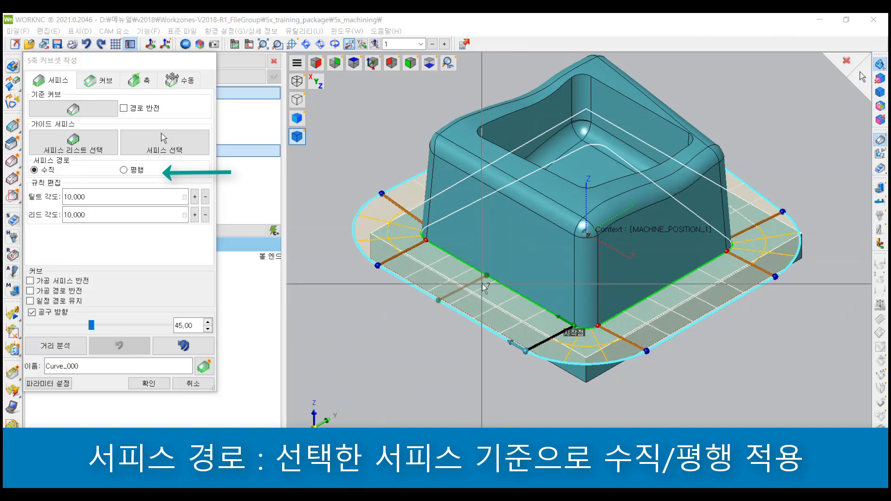
click(132, 171)
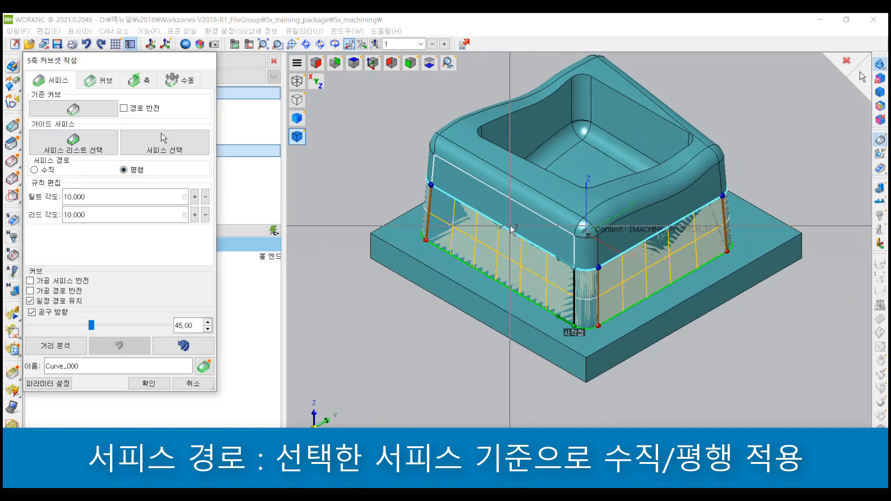
- Enable 가공 서피스 반전 to reverse the machining side of the curve set's surfaces
click(69, 283)
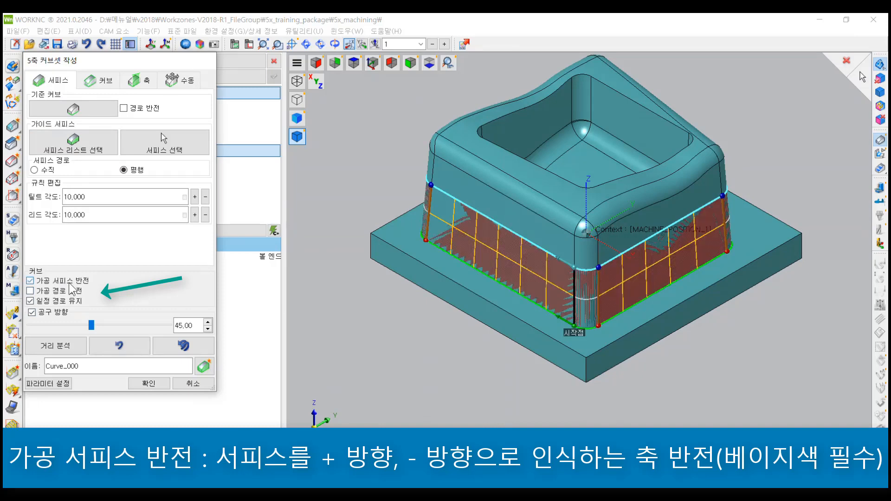
- Disable 가공 서피스 반전 on the curve set, and try 가공 경로 반전 before returning it to off
click(69, 283)
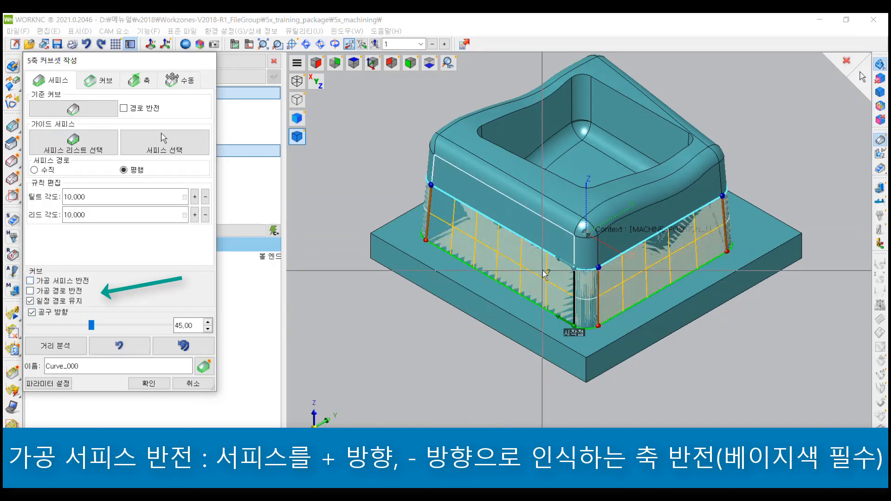
click(82, 290)
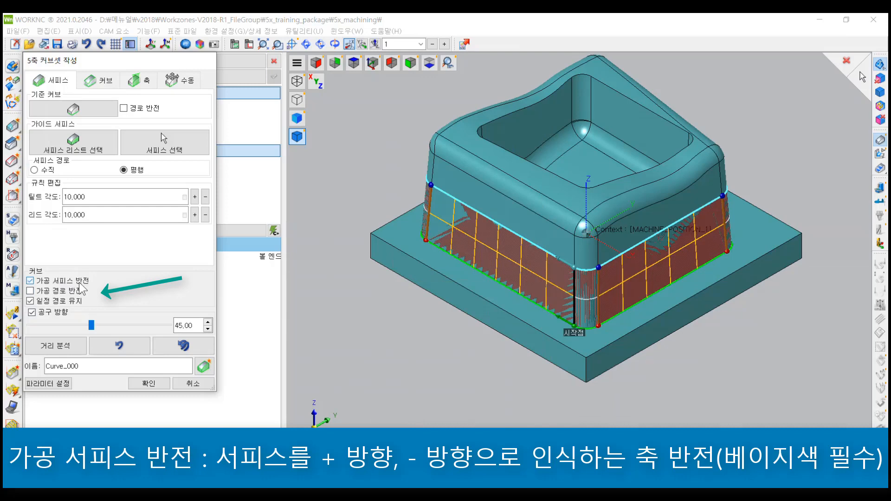
click(79, 286)
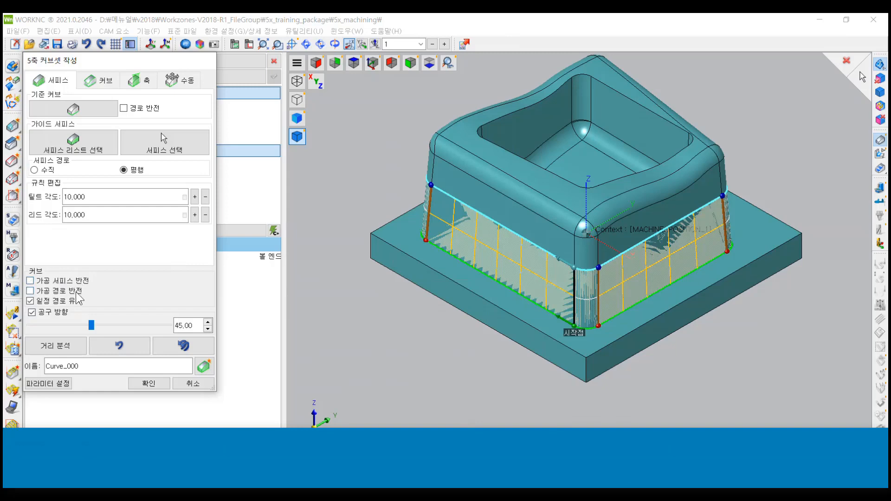
click(76, 291)
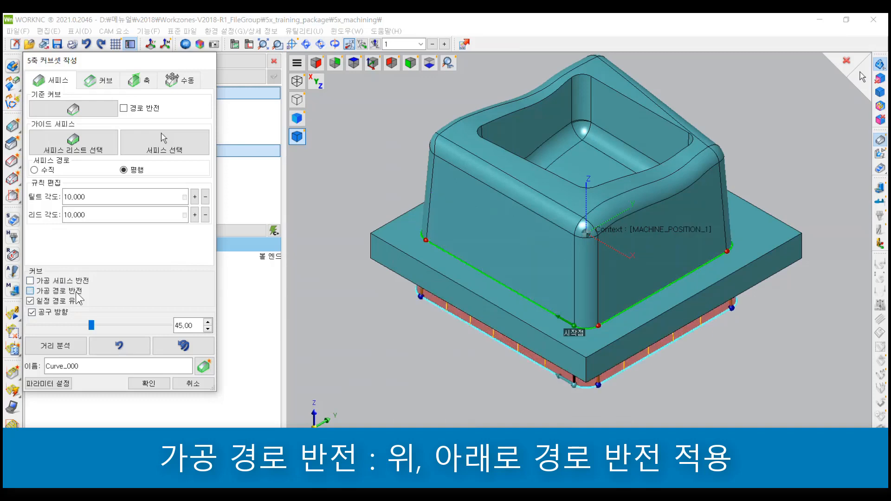
click(76, 292)
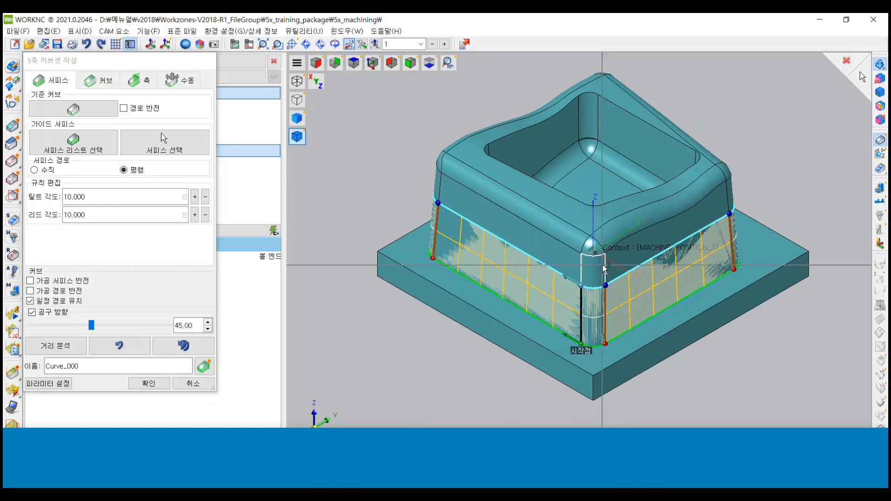
- Replace the curve set's base curve with a new open 3-axis curve along the upper edge of one outer rim fillet
click(93, 110)
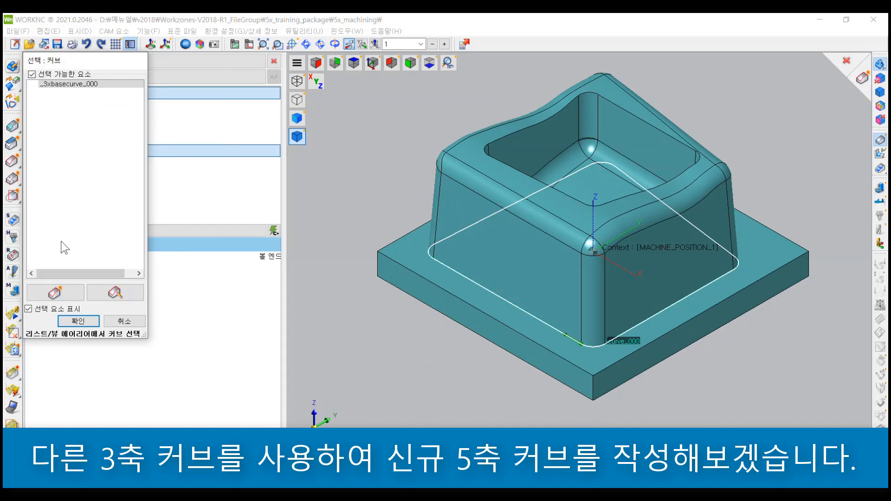
click(55, 293)
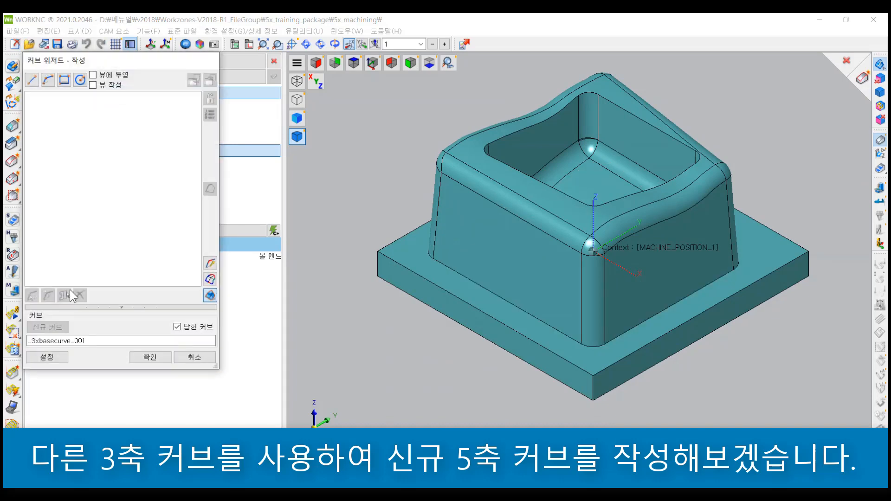
click(623, 216)
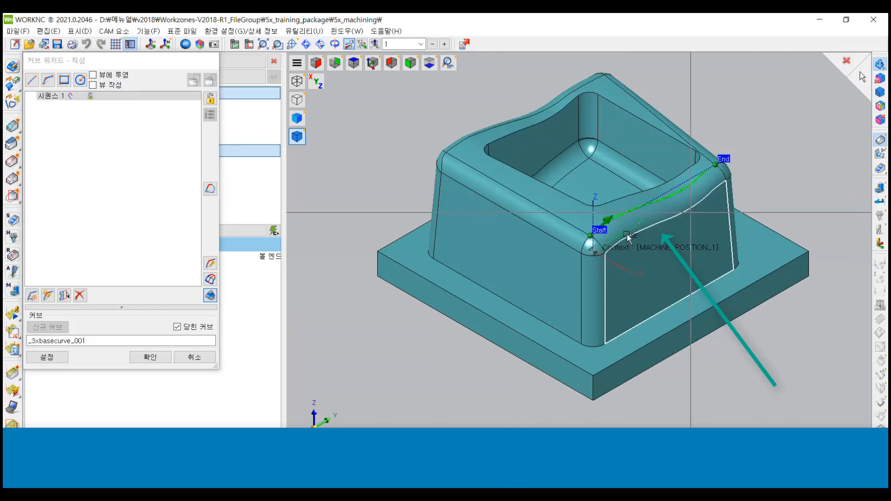
click(185, 328)
click(185, 328)
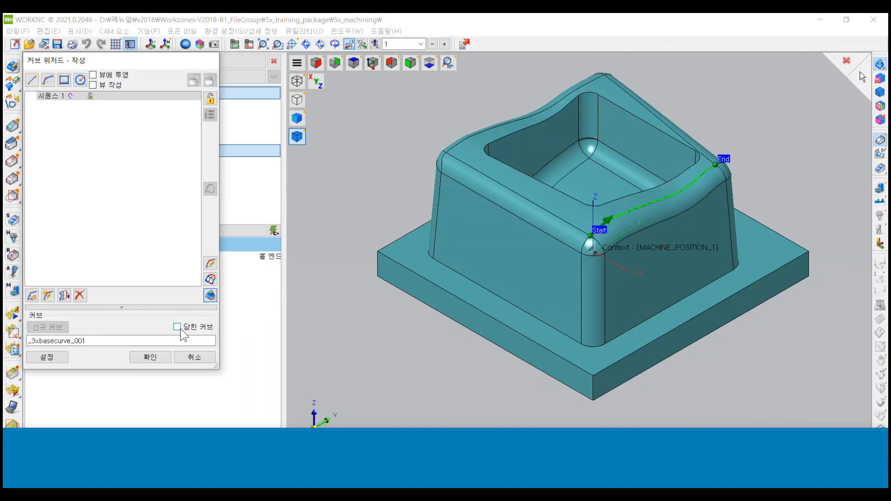
click(155, 358)
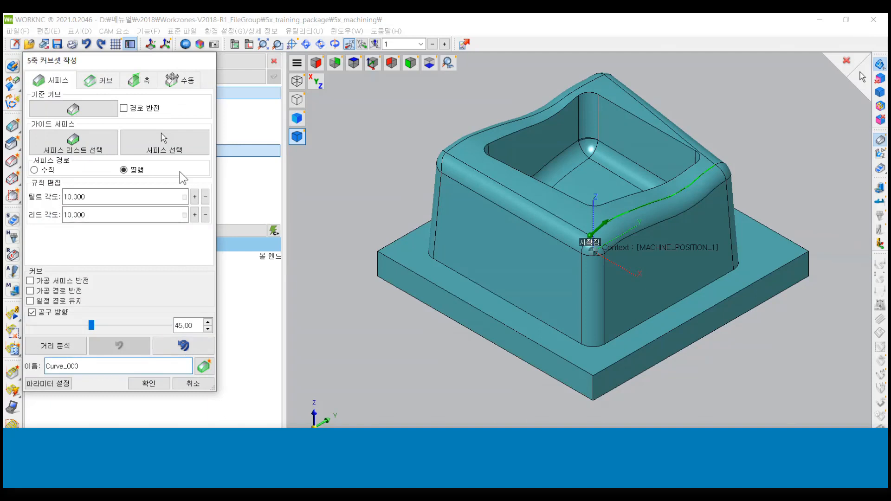
- Use the rim fillet beside the base curve as guide surface and set the surface path to 수직 (perpendicular)
click(183, 151)
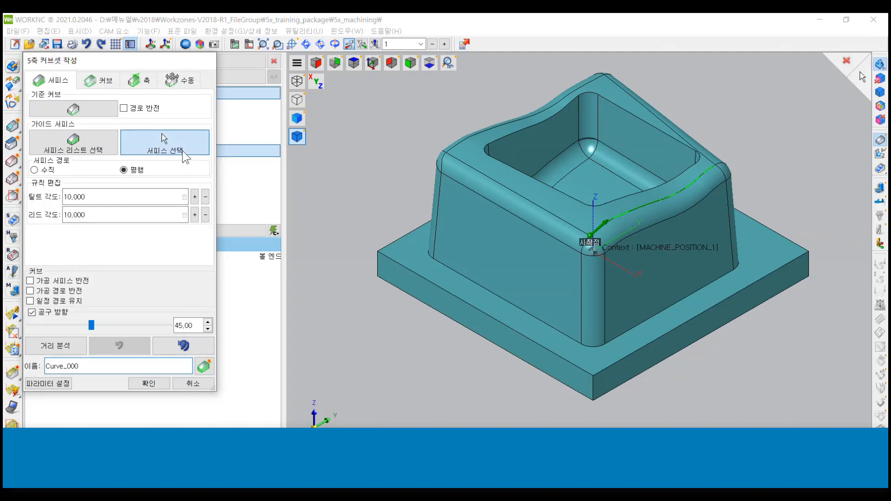
click(658, 216)
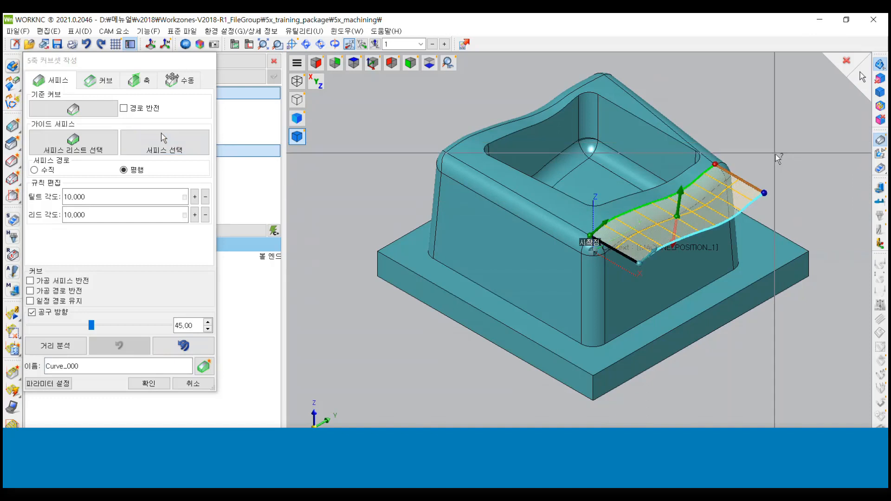
scroll(776, 154, up, 3)
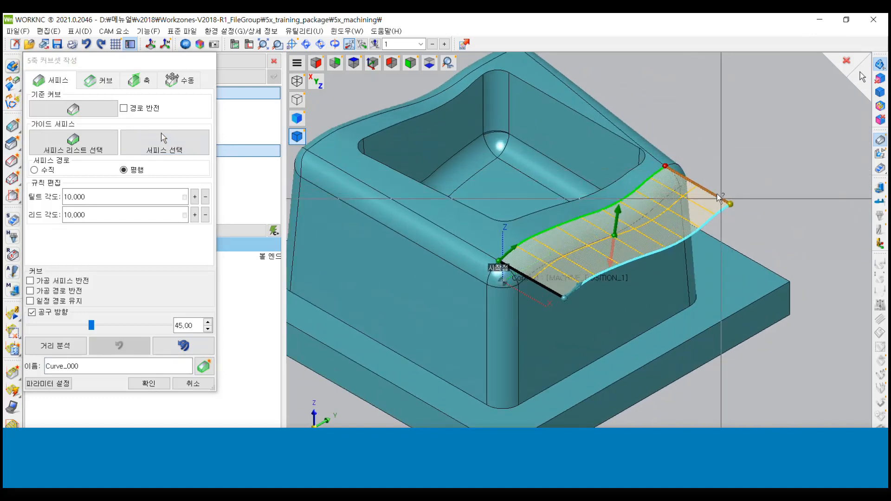
click(36, 170)
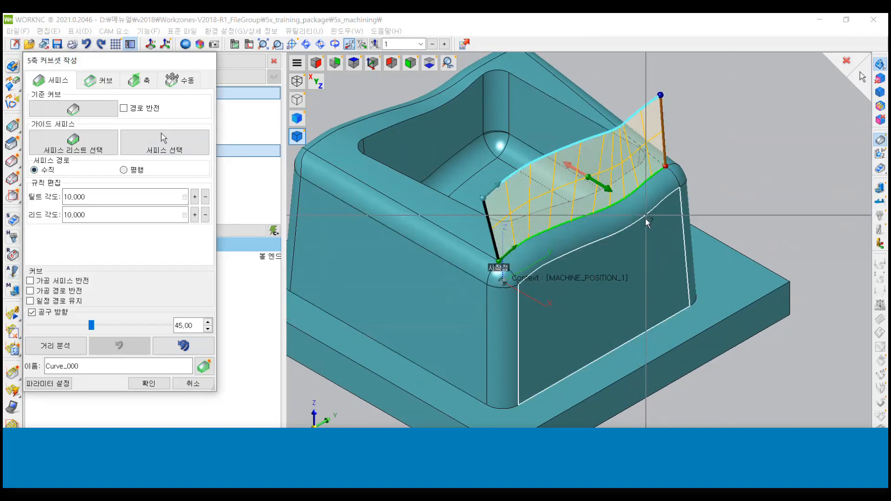
- Reduce the curve set's tool direction (공구 방향) length to 39
middle_drag(579, 254, 419, 235)
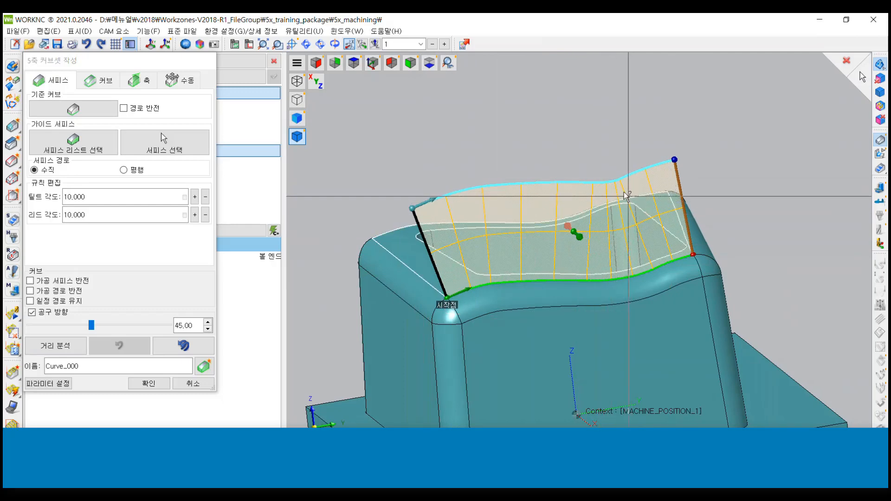
middle_drag(627, 193, 597, 230)
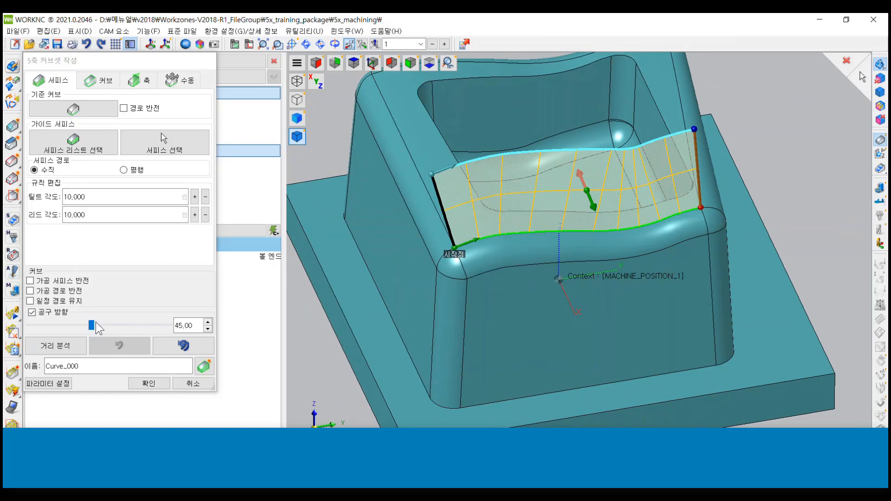
mouse_move(92, 325)
mouse_down()
mouse_move(100, 324)
mouse_move(83, 325)
mouse_up()
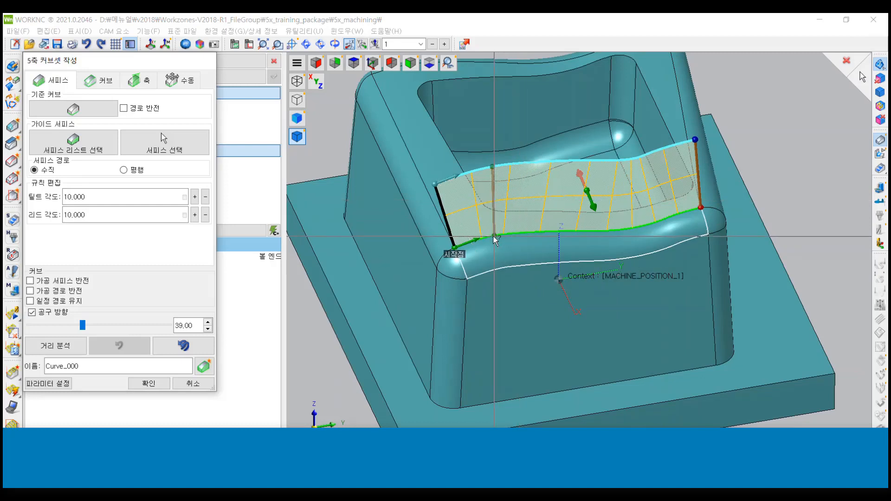
- Add tool-axis manipulators at intervals along the base curve between its start and end points
click(508, 237)
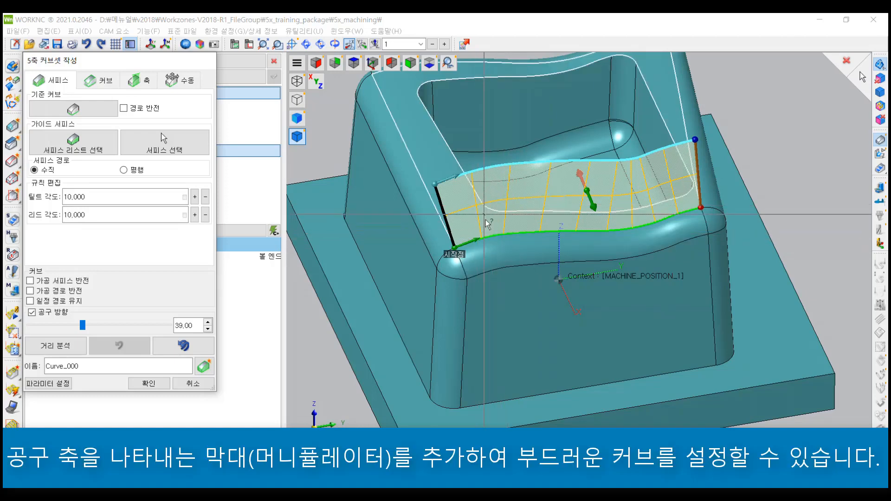
click(486, 238)
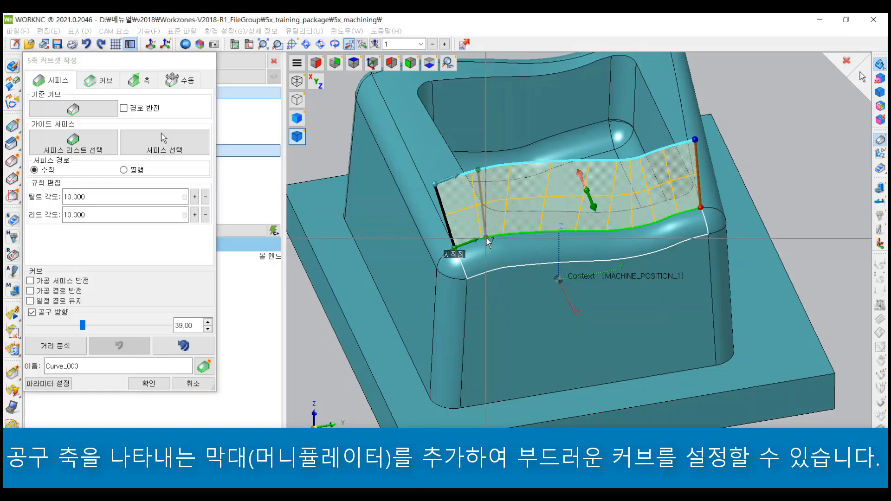
click(509, 233)
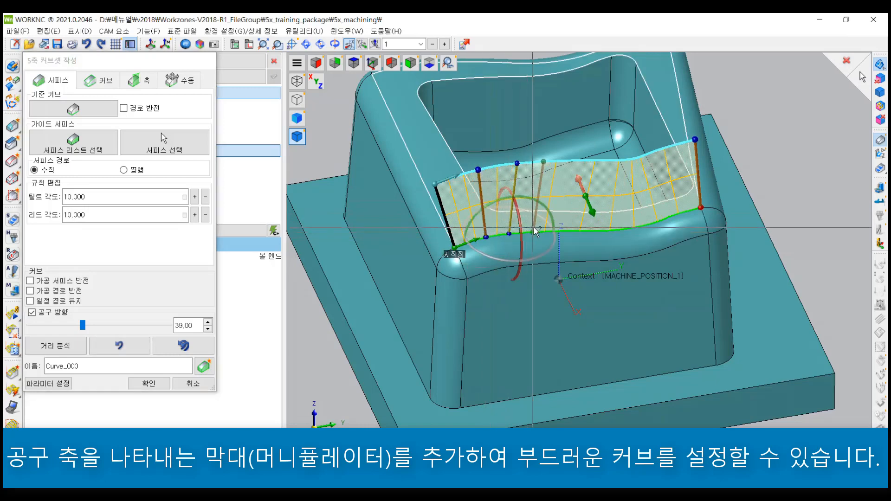
click(536, 229)
click(568, 227)
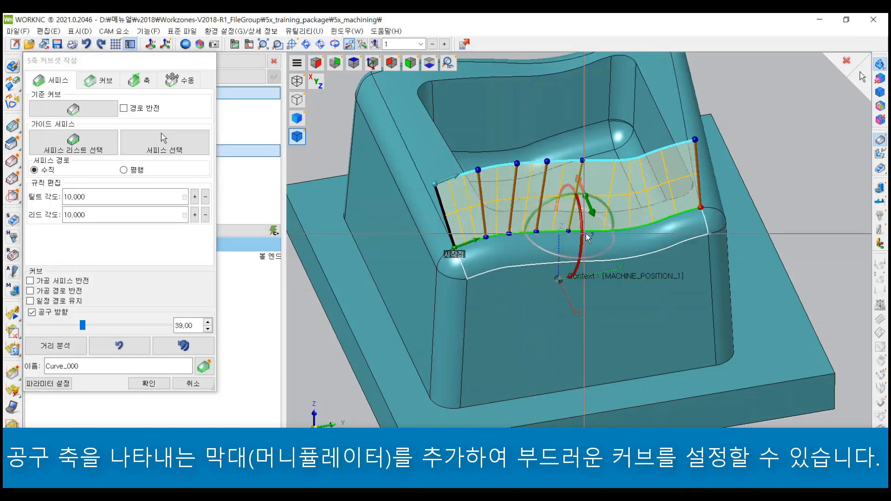
click(597, 232)
click(630, 228)
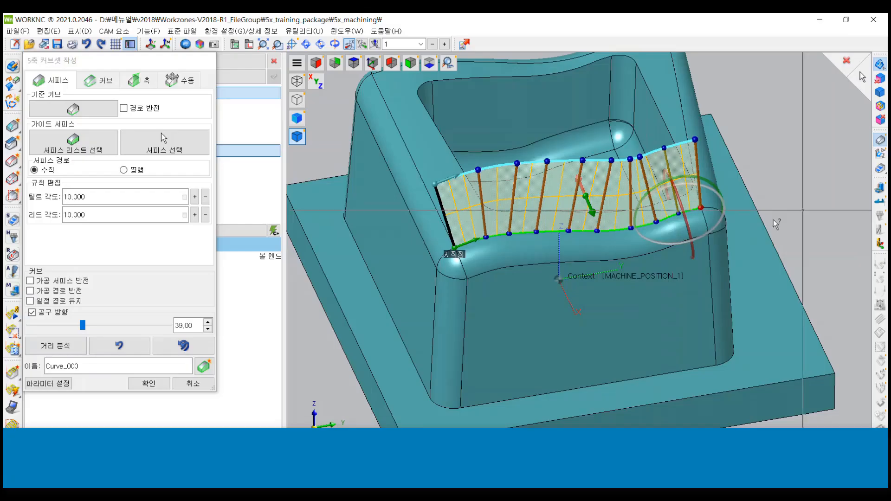
- Rotate the last added manipulator near the curve's end to adjust its tool axis angle, and accept the 5-axis curve set
middle_drag(773, 219, 715, 316)
scroll(739, 255, up, 5)
middle_drag(748, 258, 668, 265)
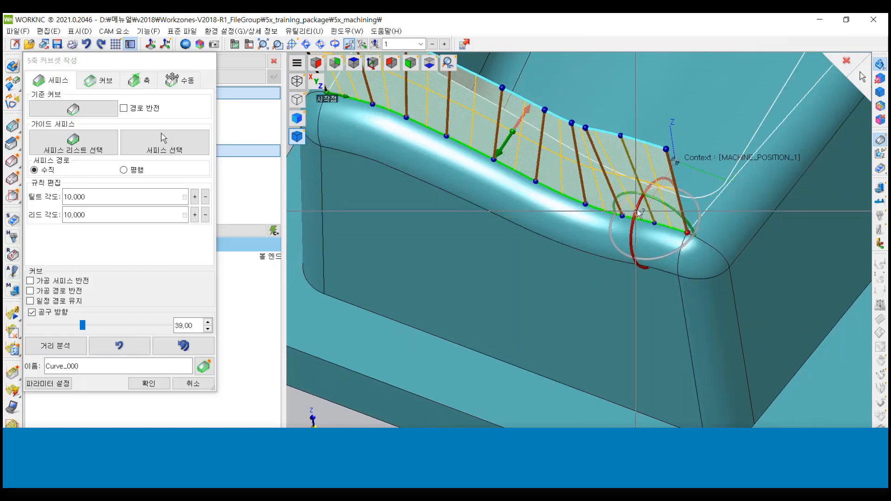
mouse_move(636, 211)
mouse_down()
mouse_move(653, 191)
mouse_move(633, 234)
mouse_move(653, 188)
mouse_move(642, 214)
mouse_up()
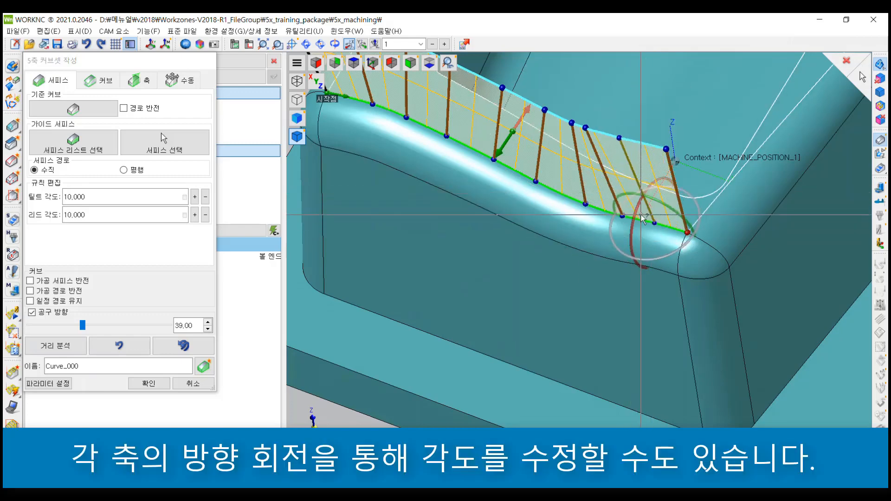
drag(679, 203, 633, 242)
middle_drag(634, 242, 672, 292)
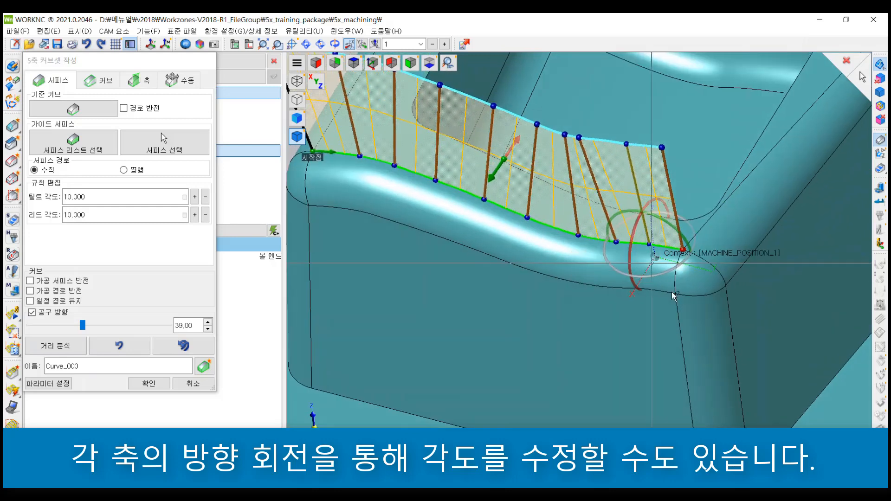
middle_drag(625, 277, 645, 253)
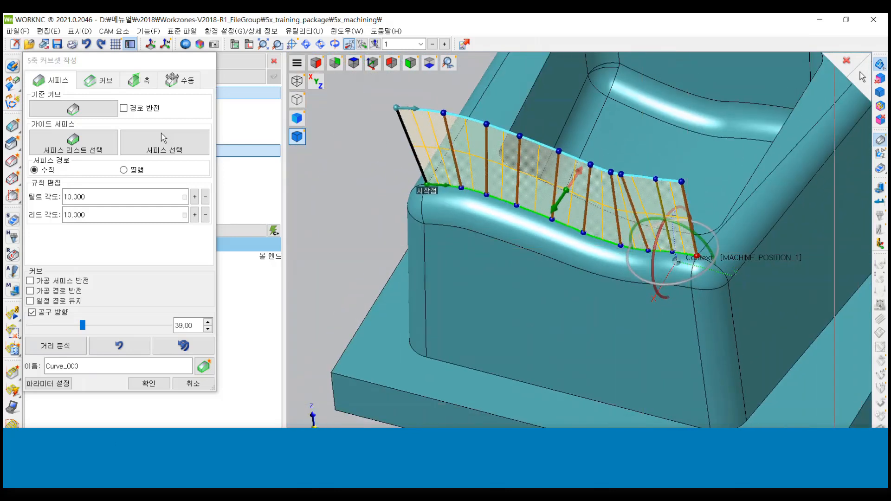
middle_drag(651, 198, 638, 246)
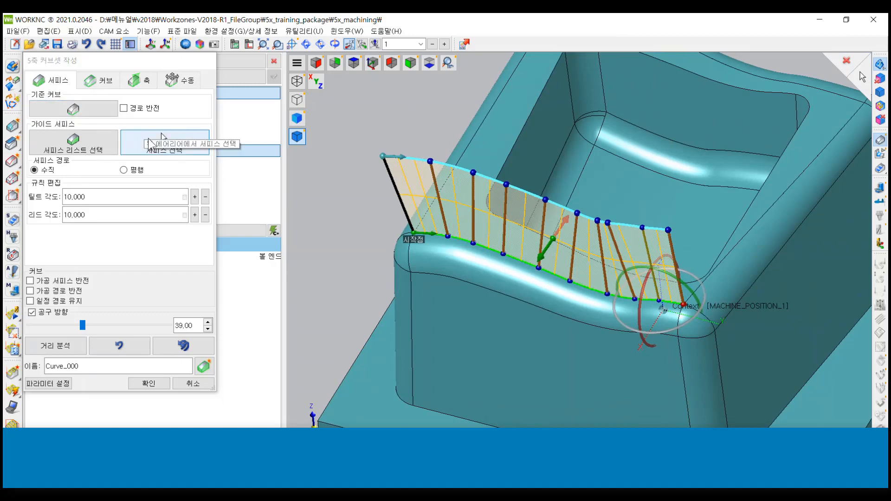
click(154, 385)
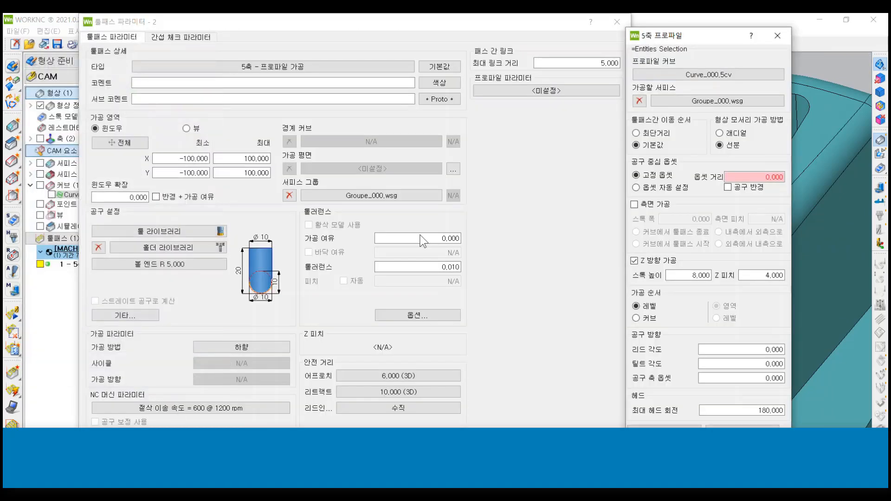
- Start another 5-axis curve set for the profile toolpath with a new open base curve along the pocket's straight upper edge
click(714, 77)
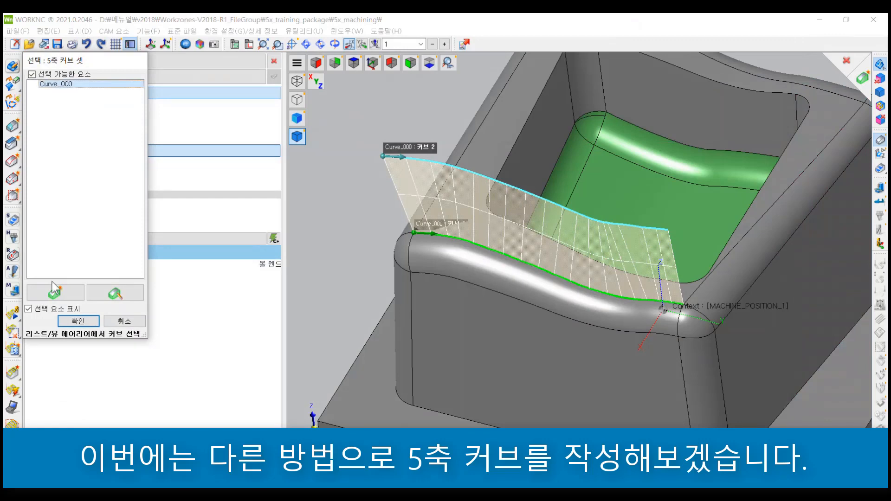
click(66, 297)
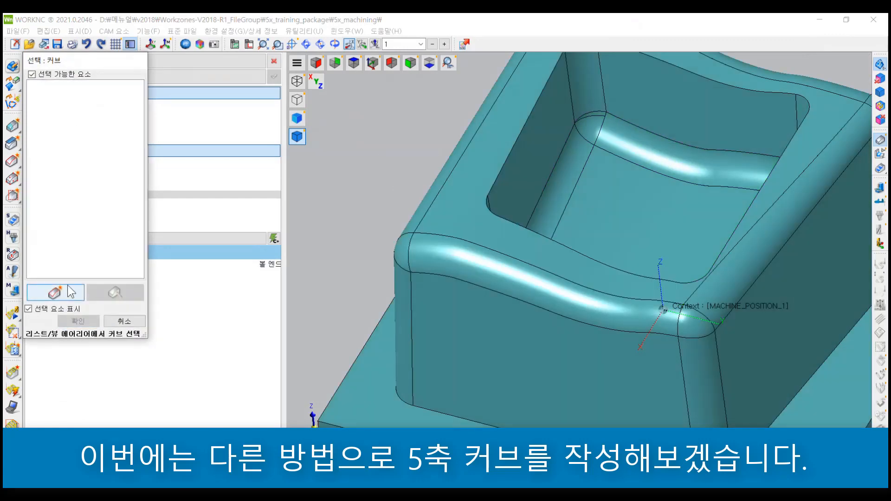
drag(90, 75, 114, 82)
middle_drag(641, 174, 484, 243)
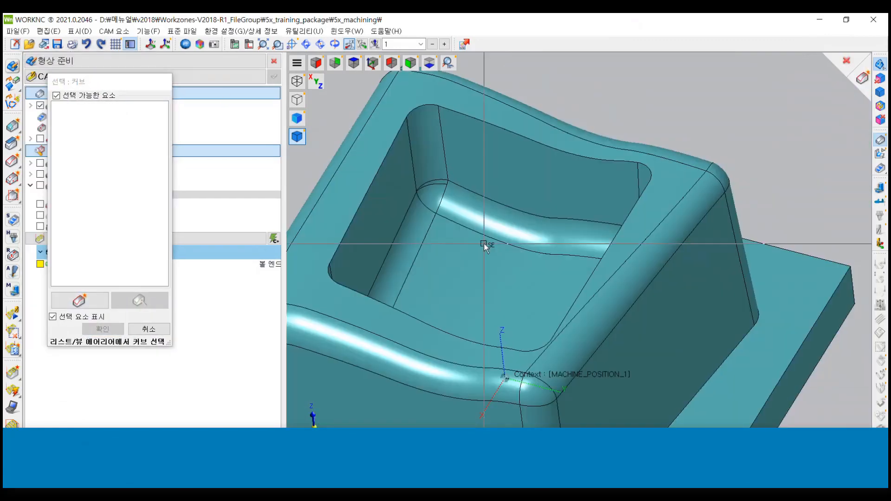
click(74, 301)
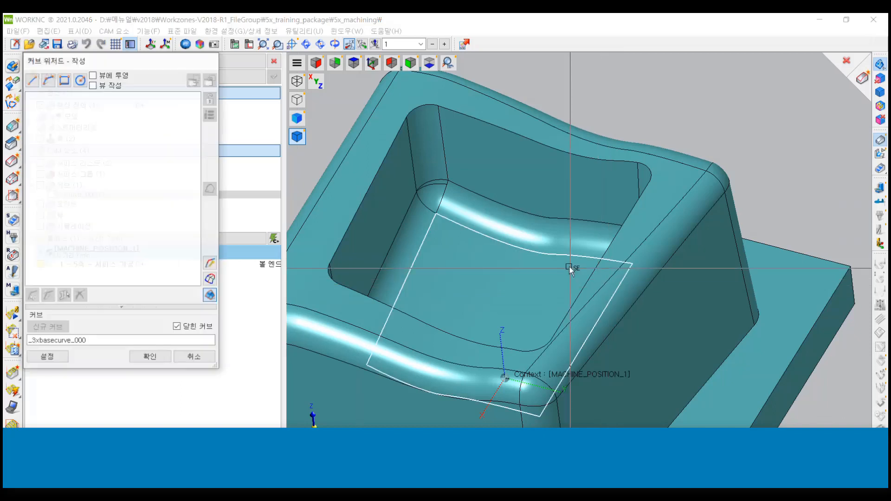
click(602, 271)
click(598, 269)
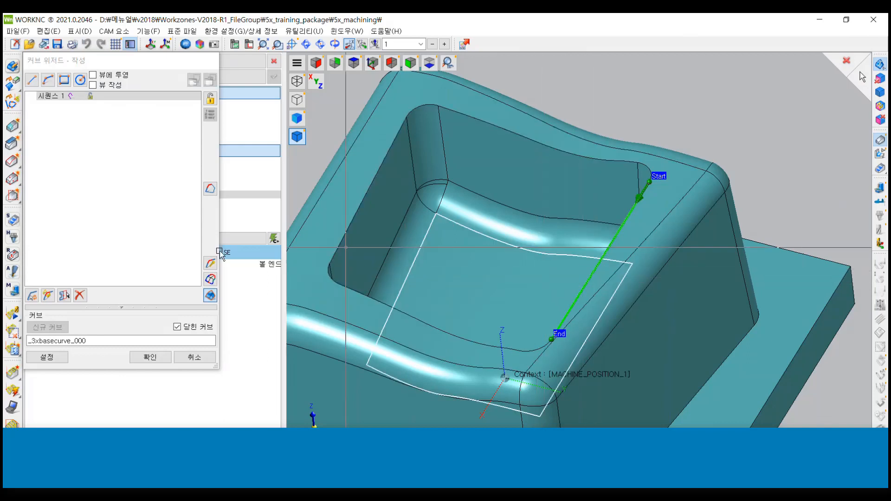
click(209, 328)
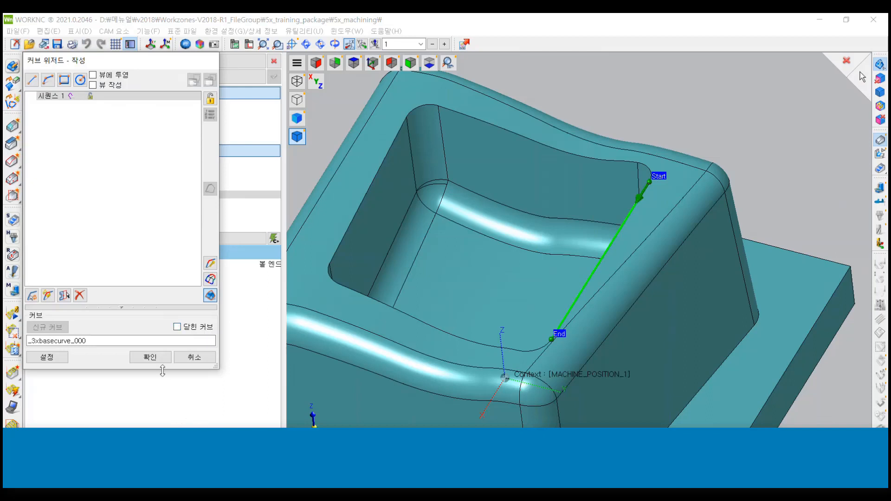
click(151, 358)
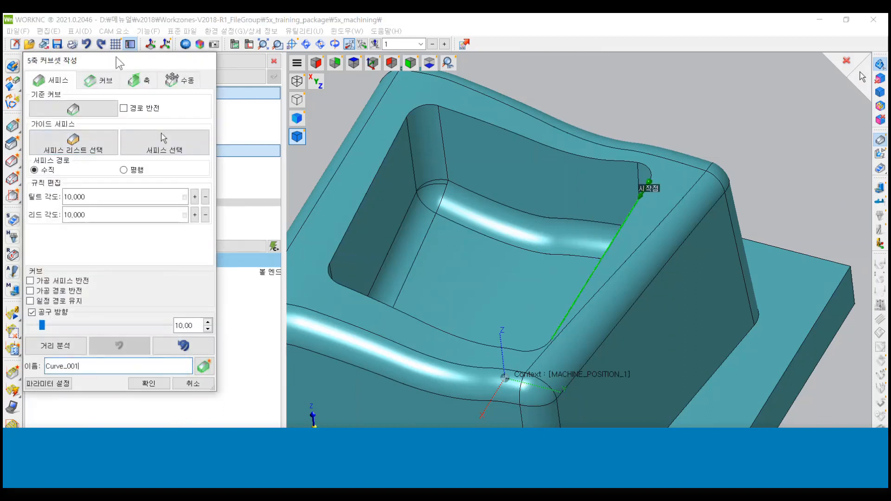
- Define the curve set by guide curve, creating a new open guide curve along the pocket's straight upper edge opposite the base curve
drag(116, 57, 155, 71)
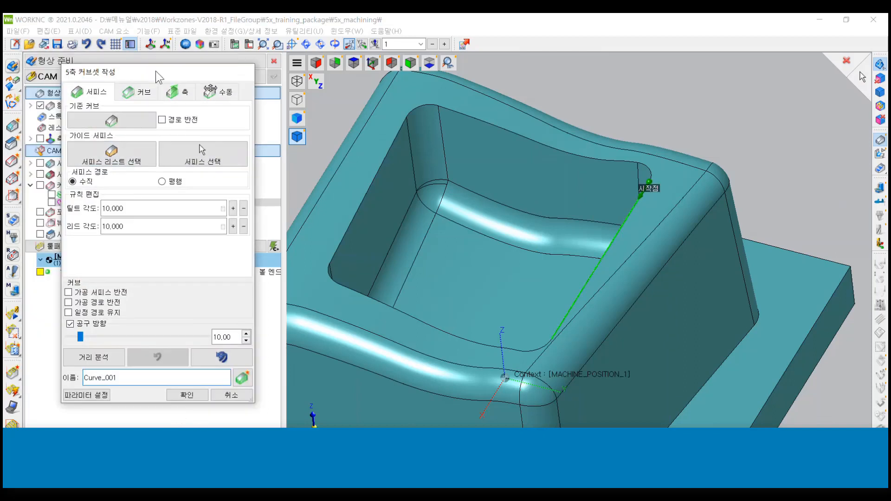
click(138, 94)
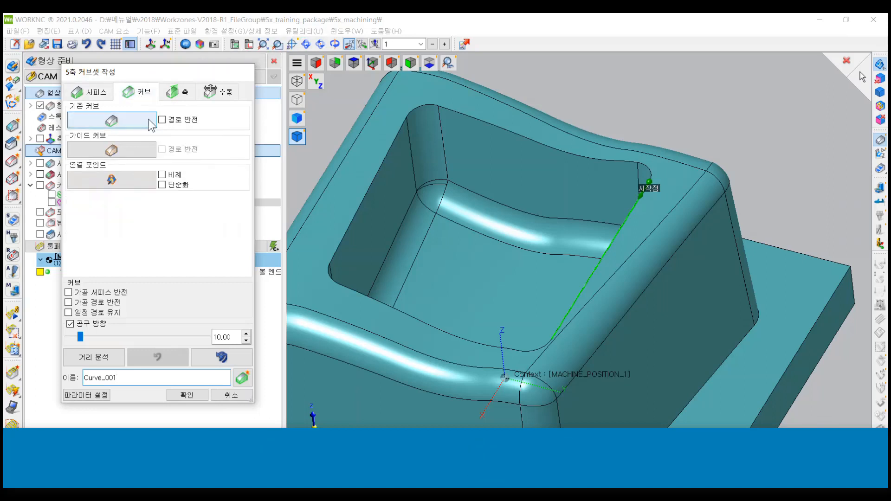
click(145, 153)
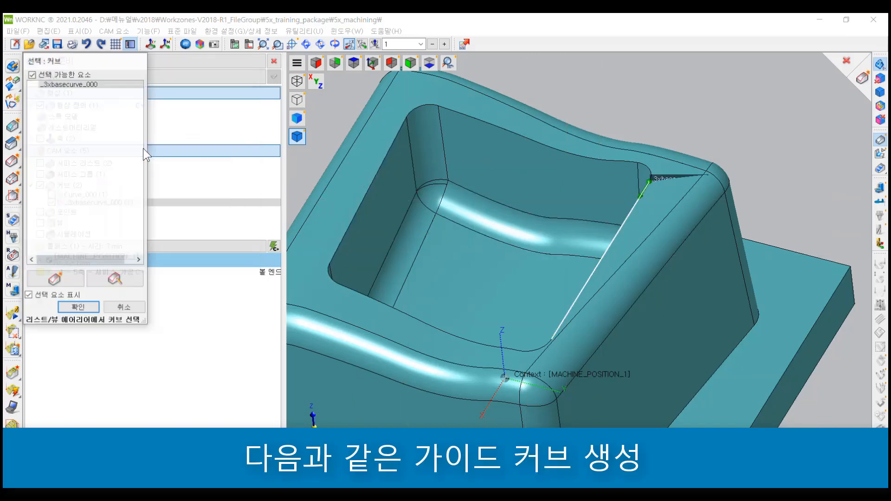
click(68, 273)
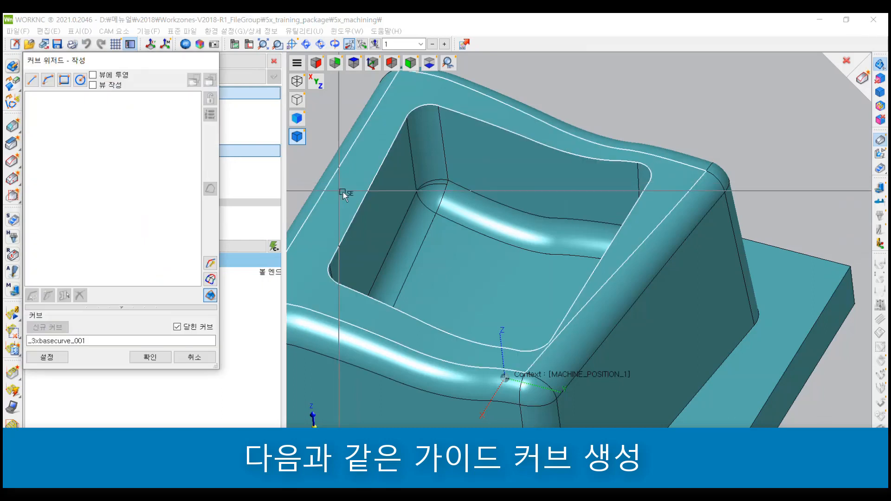
click(369, 189)
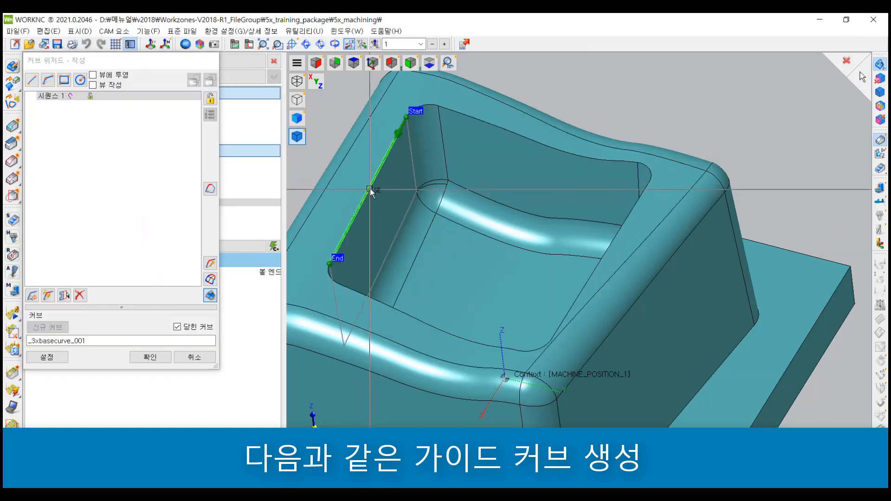
click(177, 327)
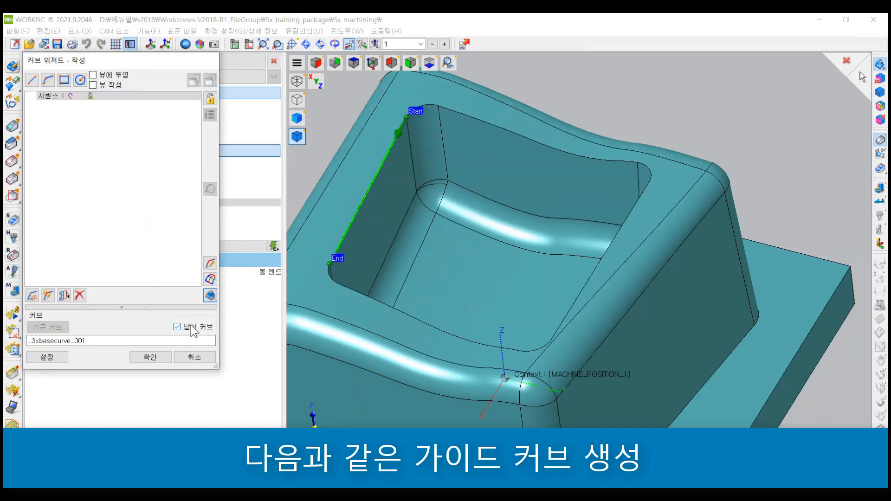
click(141, 356)
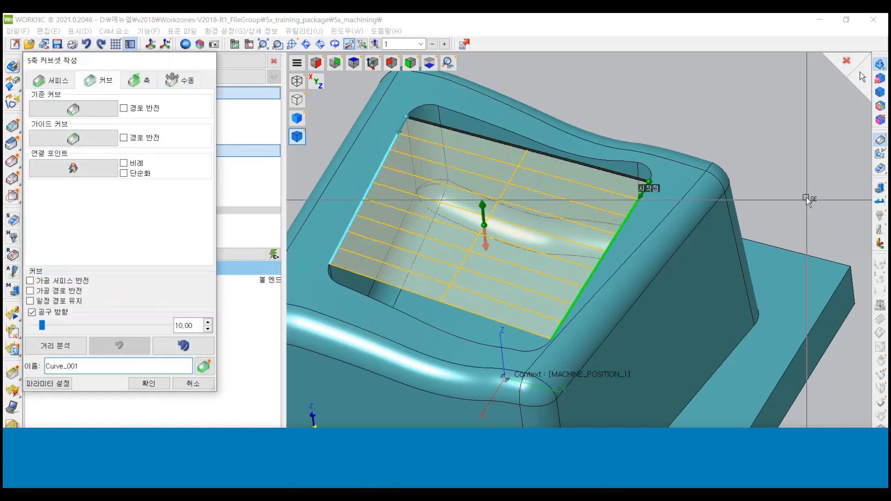
- Enable the proportional (비례) and simplify (단순화) options for the connection points between the base and guide curves
middle_drag(735, 204, 760, 189)
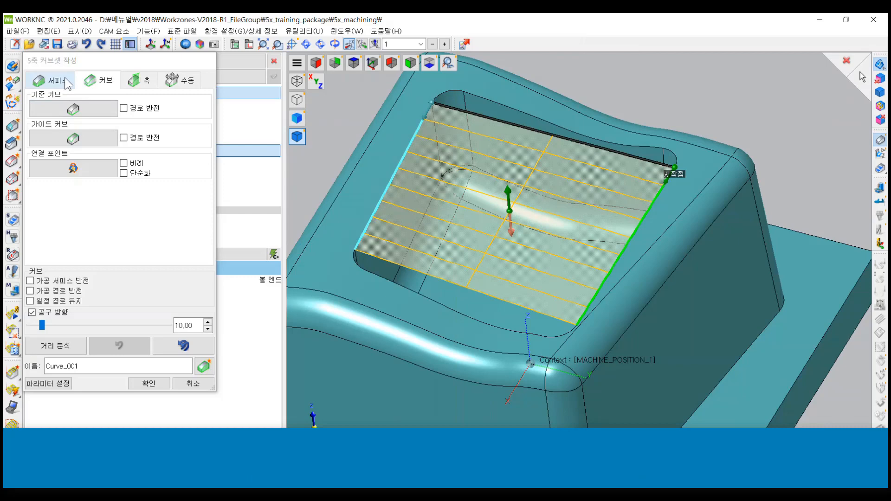
click(116, 235)
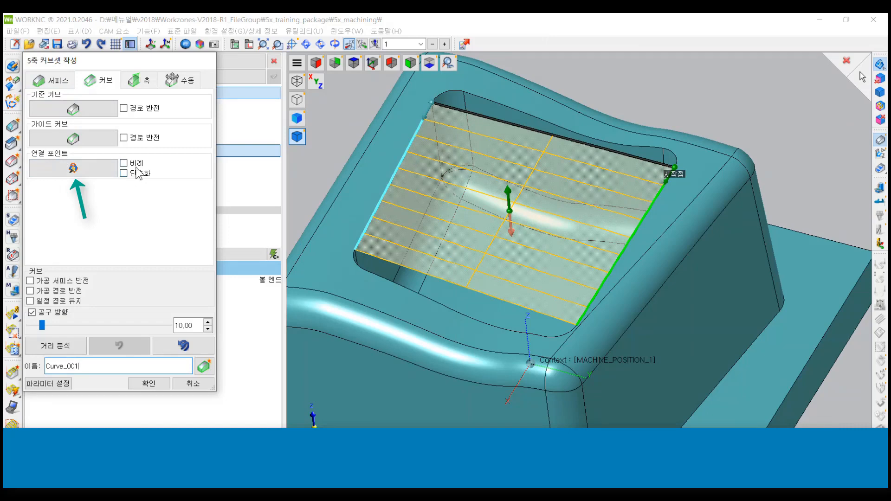
click(136, 166)
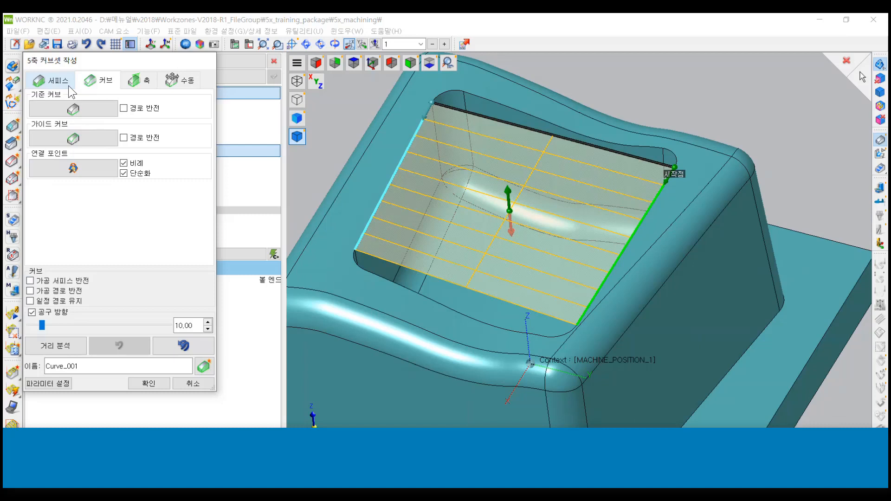
- Review the axis (축), manual (수동), surface (서피스) and curve (커브) methods for defining the tool axis of the 5-axis curve set
click(145, 83)
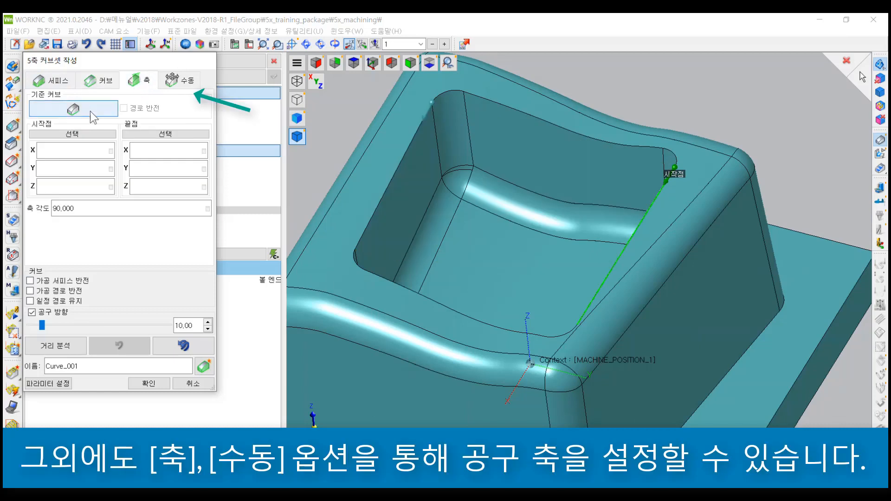
click(66, 82)
click(96, 74)
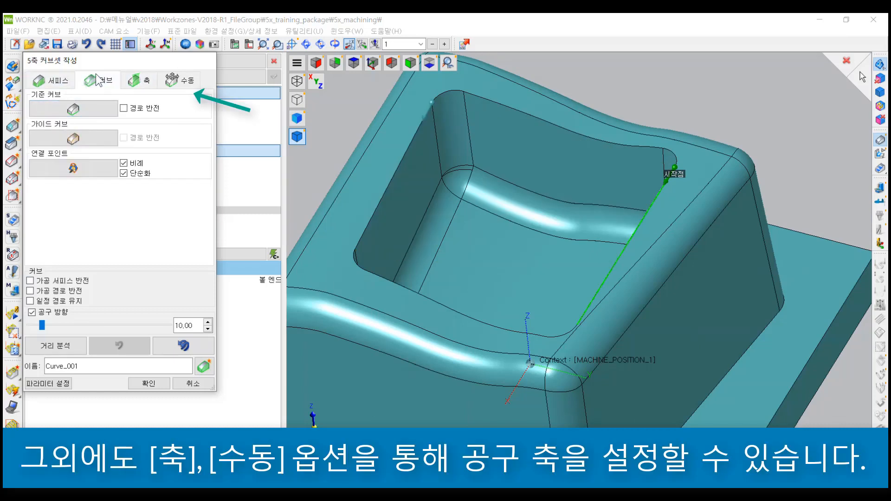
click(146, 83)
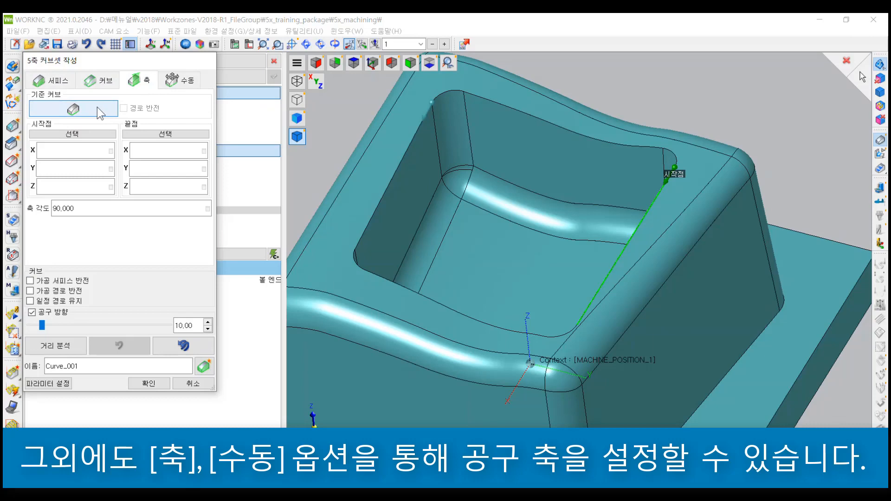
click(155, 149)
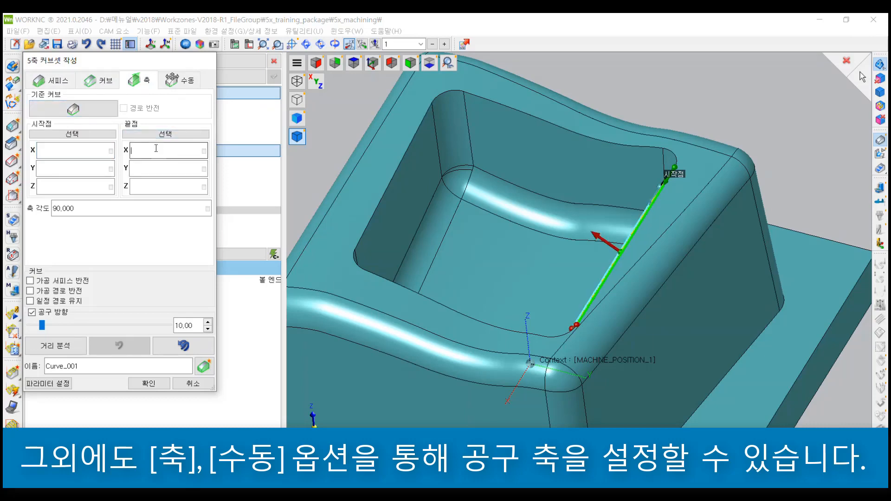
click(180, 80)
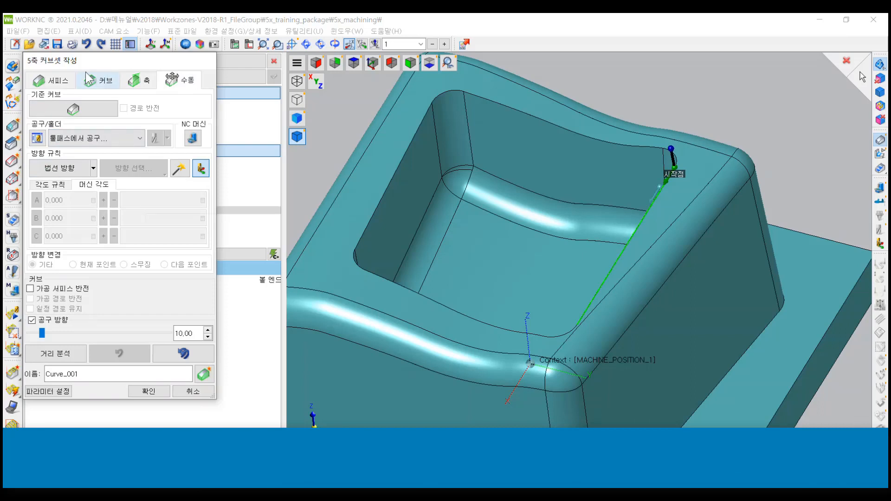
drag(102, 60, 136, 57)
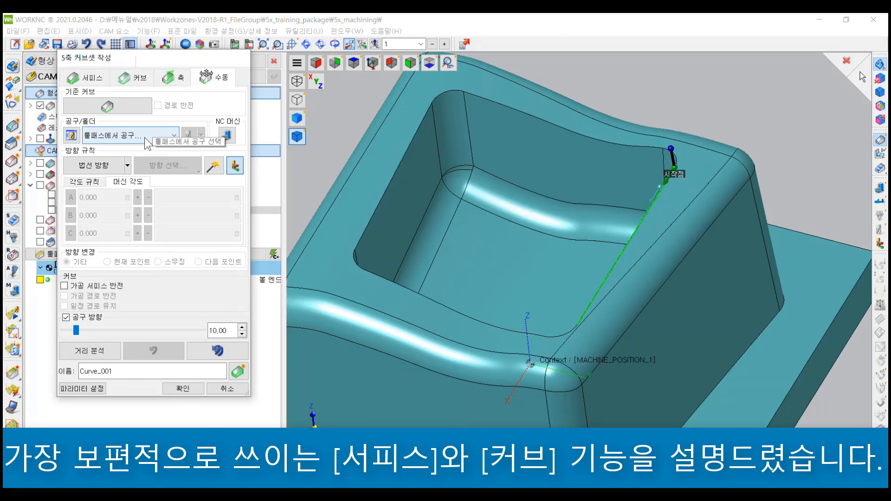
click(95, 80)
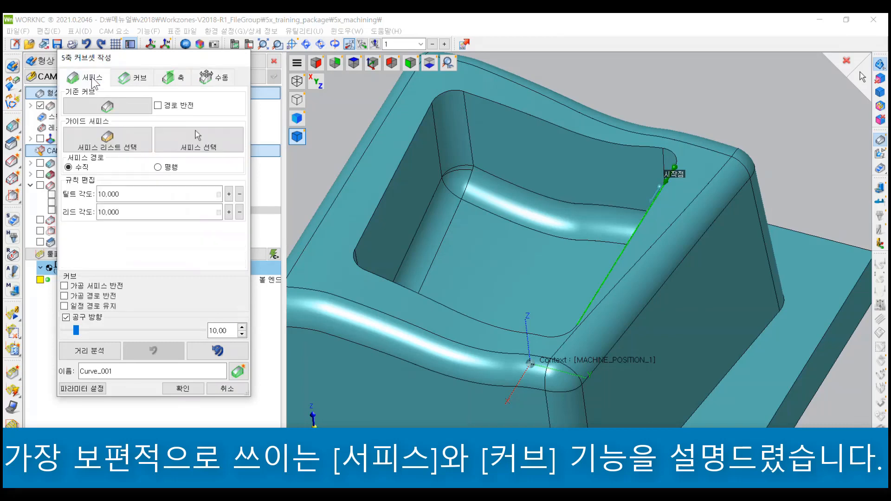
click(133, 82)
click(89, 80)
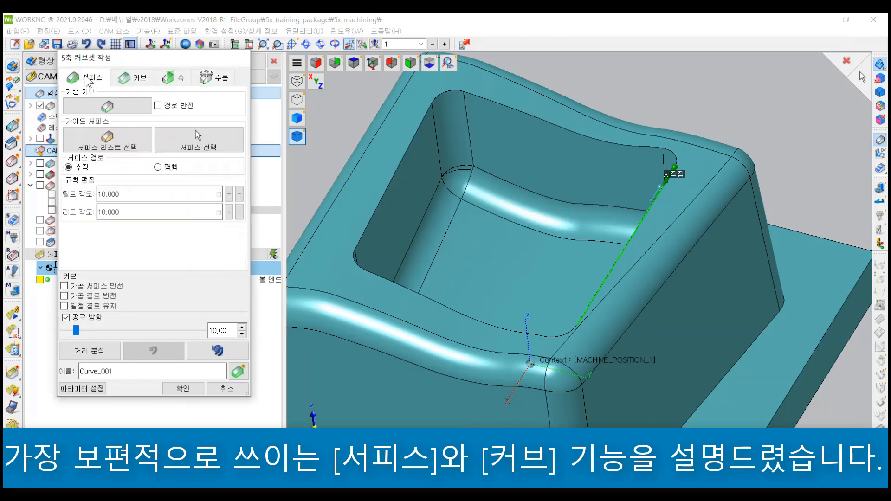